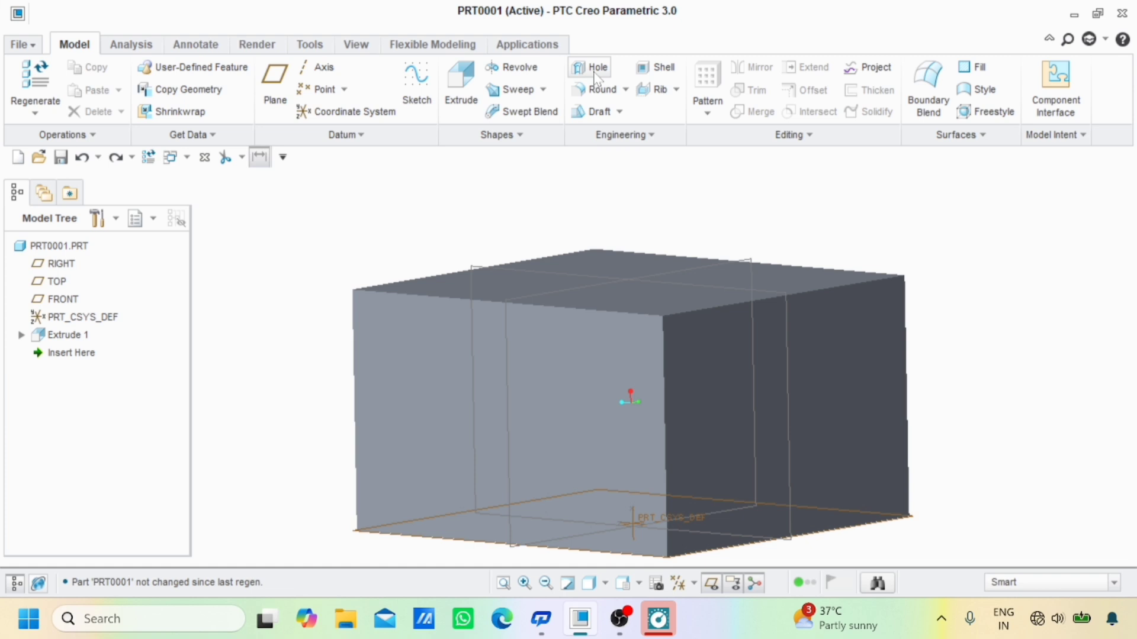
- Place a simple hole on the block's top face, with offset references on the face's back and right edges
left_click(595, 75)
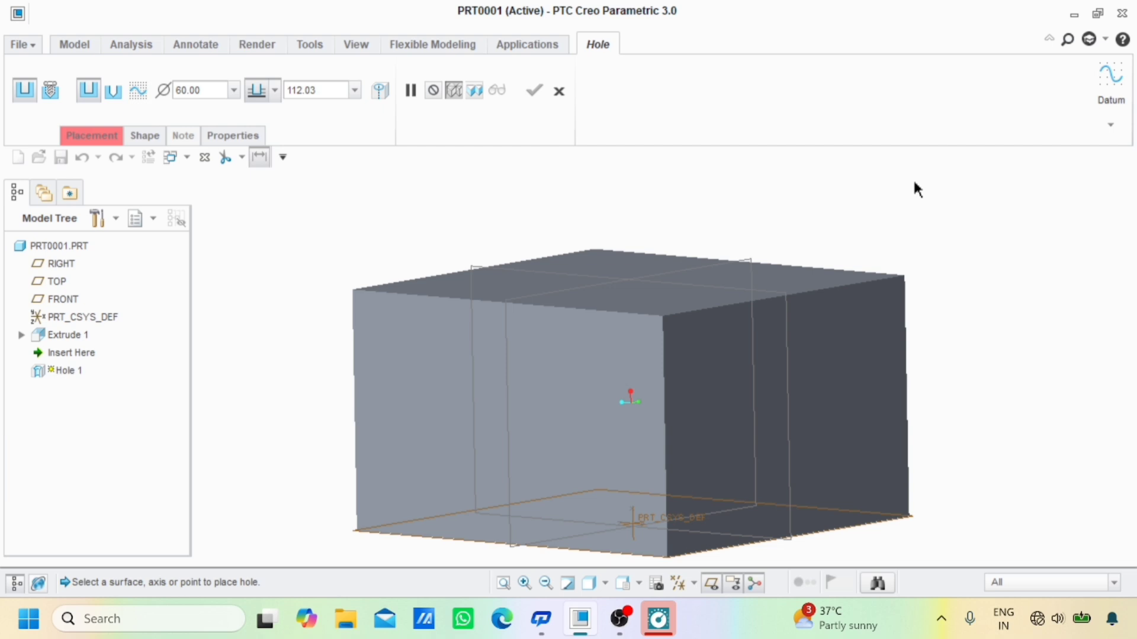
left_click(24, 92)
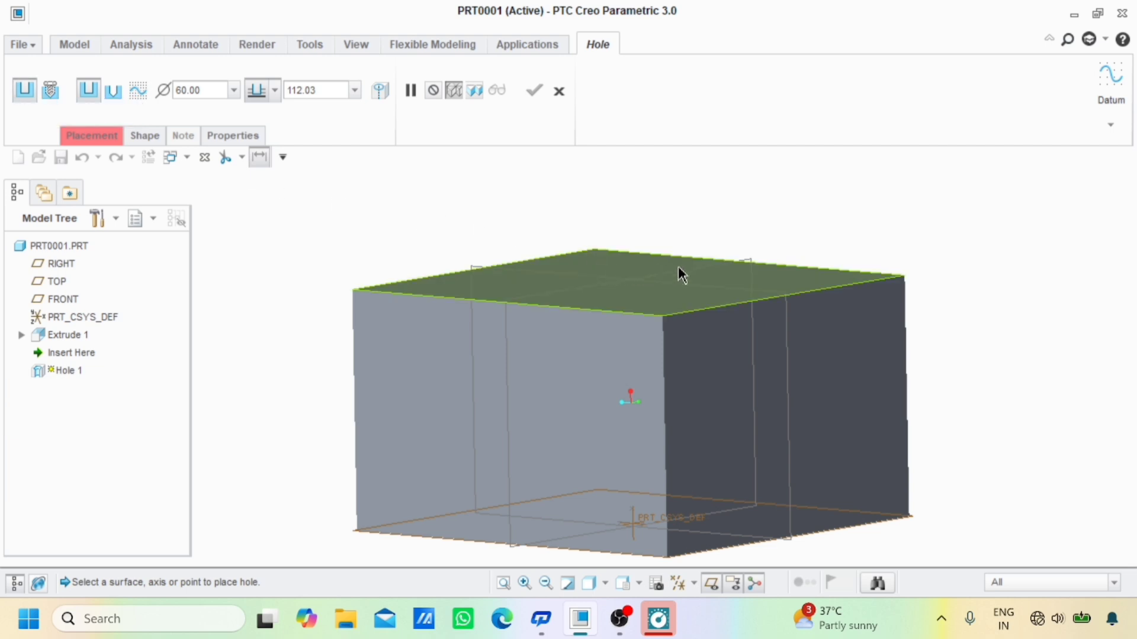
left_click(634, 294)
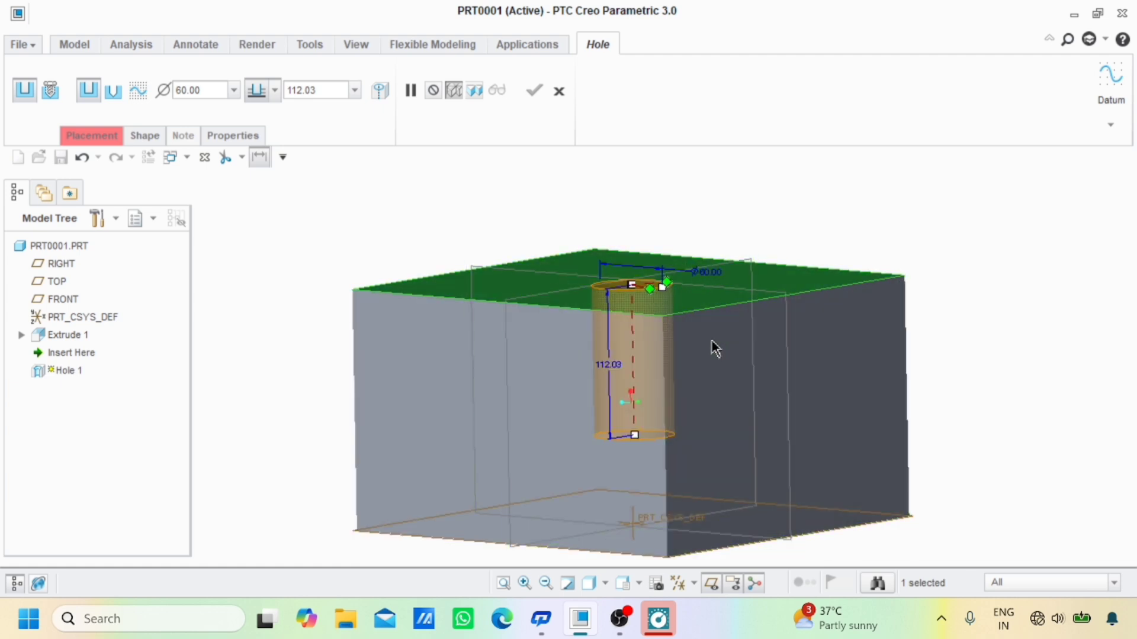
middle_click_drag(711, 340, 749, 412, "shift")
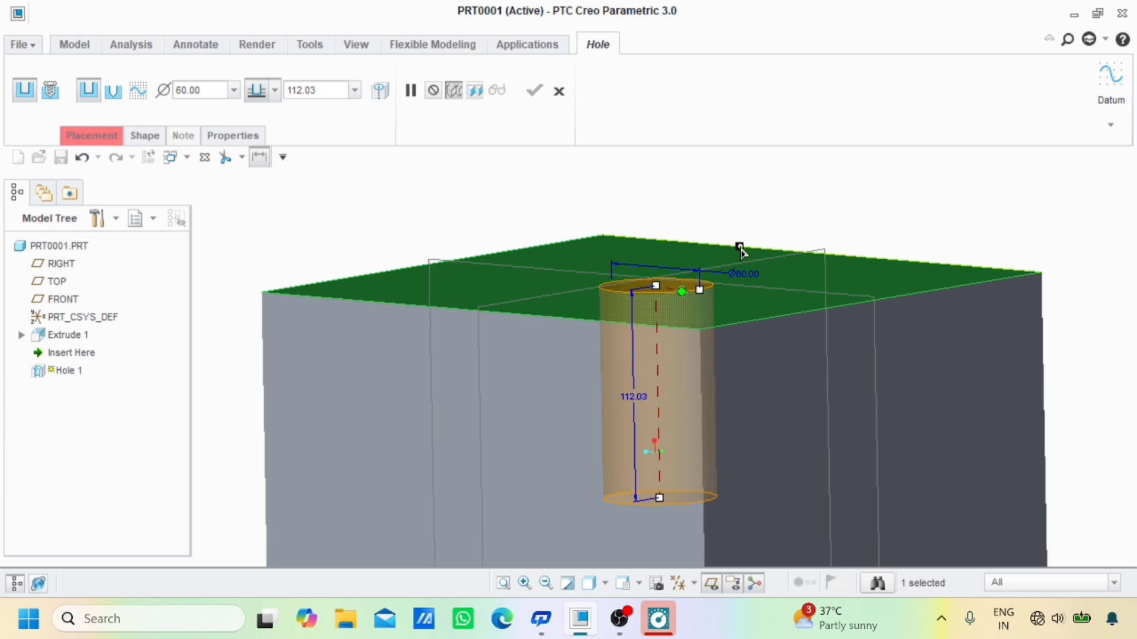
left_click_drag(740, 248, 838, 226)
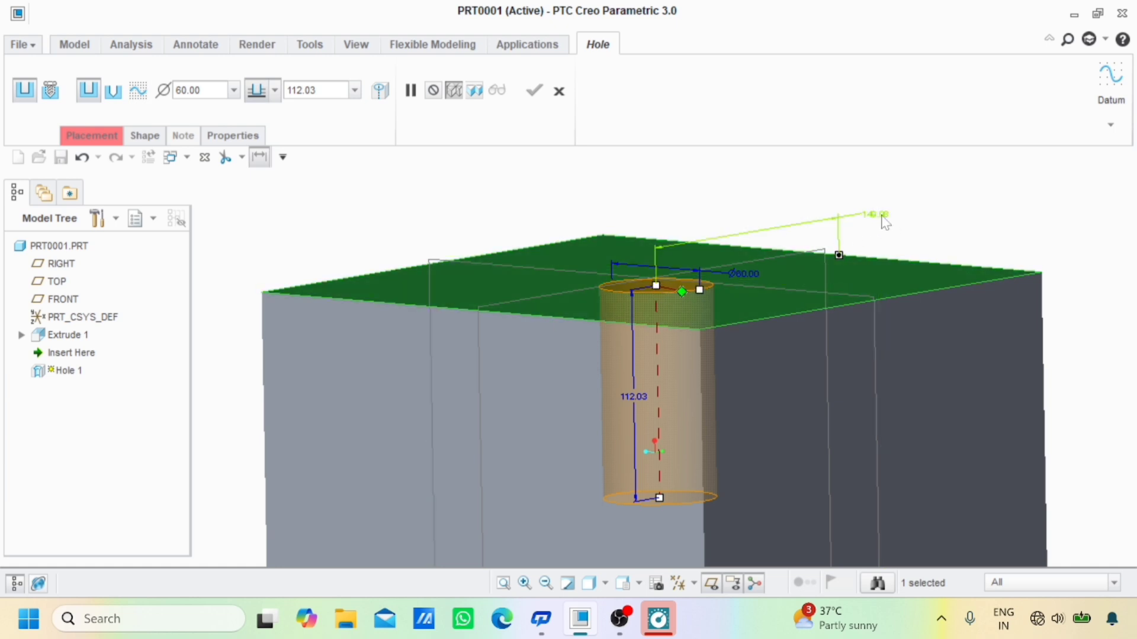
left_click_drag(683, 292, 799, 314)
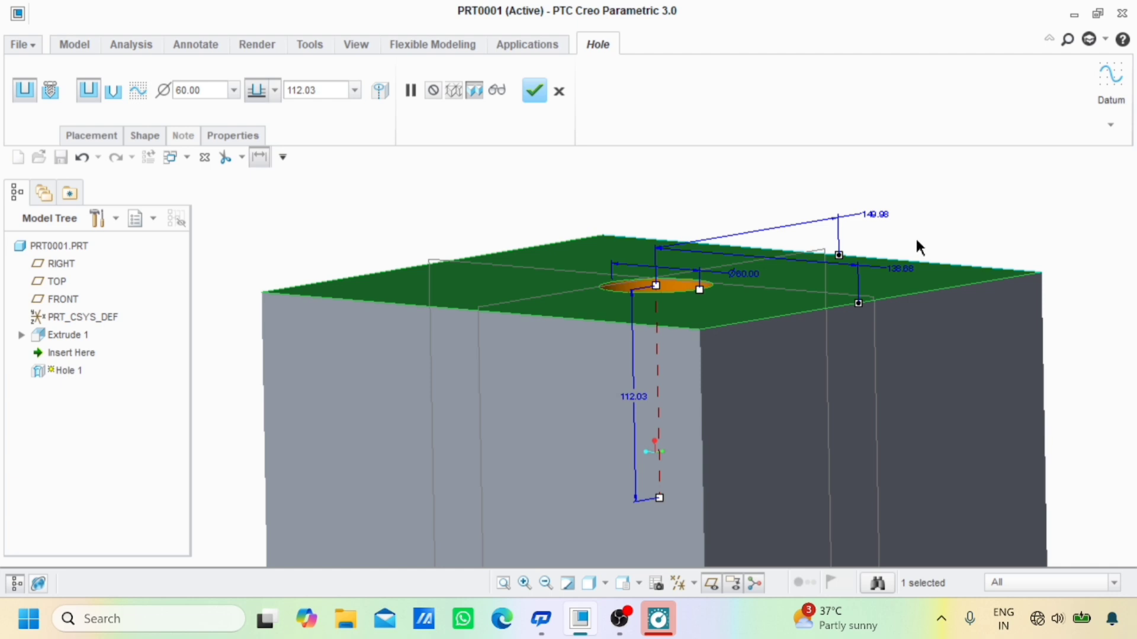
- Set the hole's offsets from the top face's back and right edges to 100 each
double_click(878, 218)
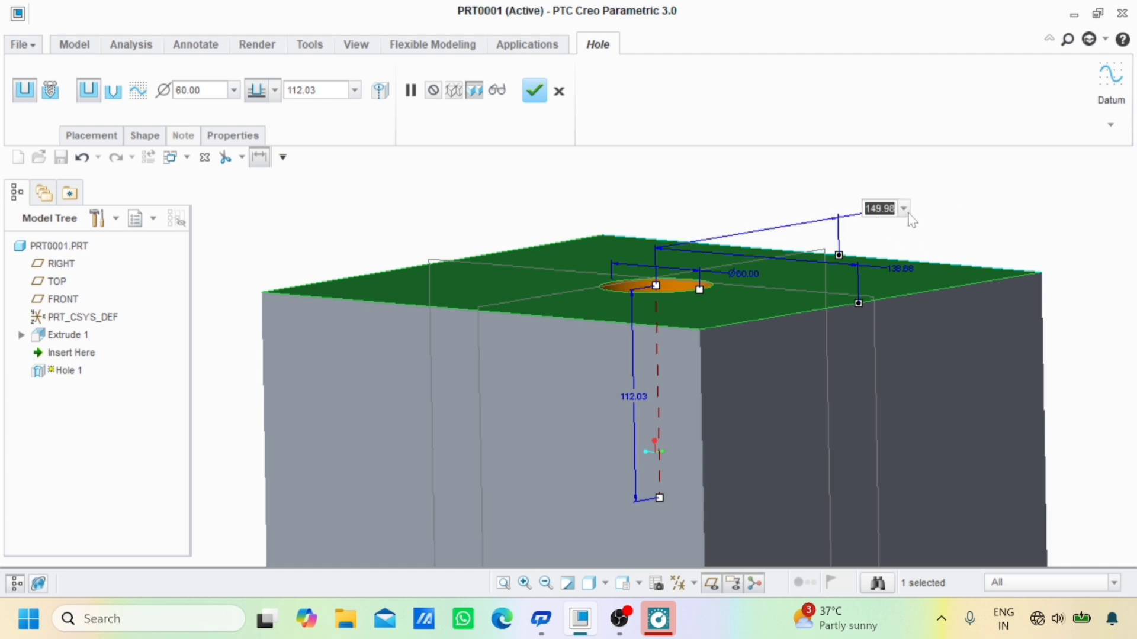
type("100")
key("Return")
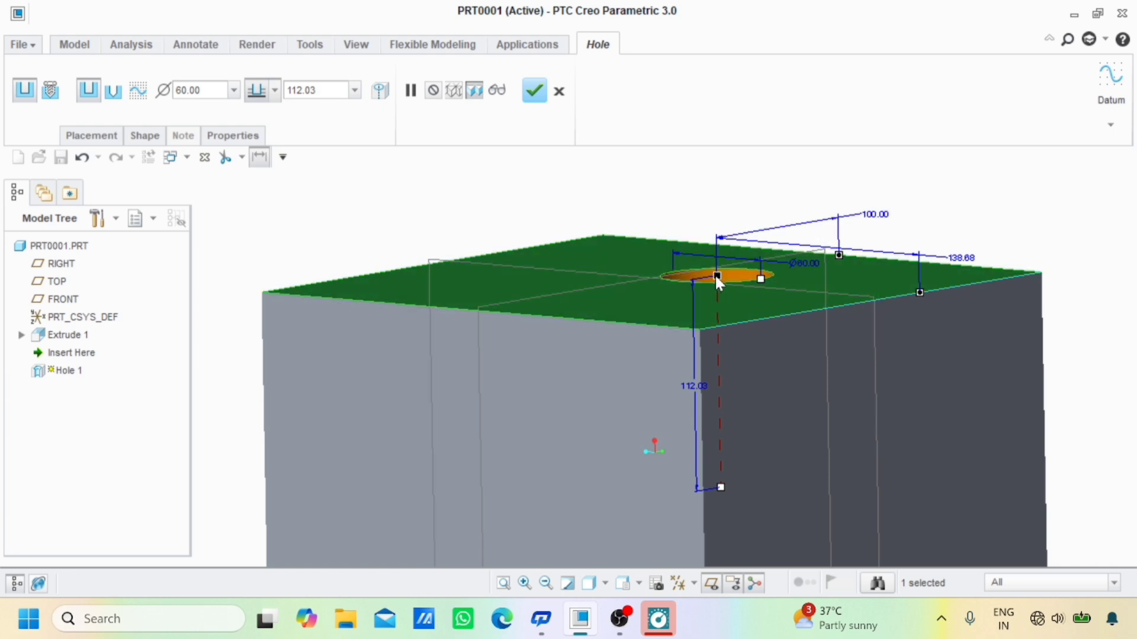
double_click(960, 257)
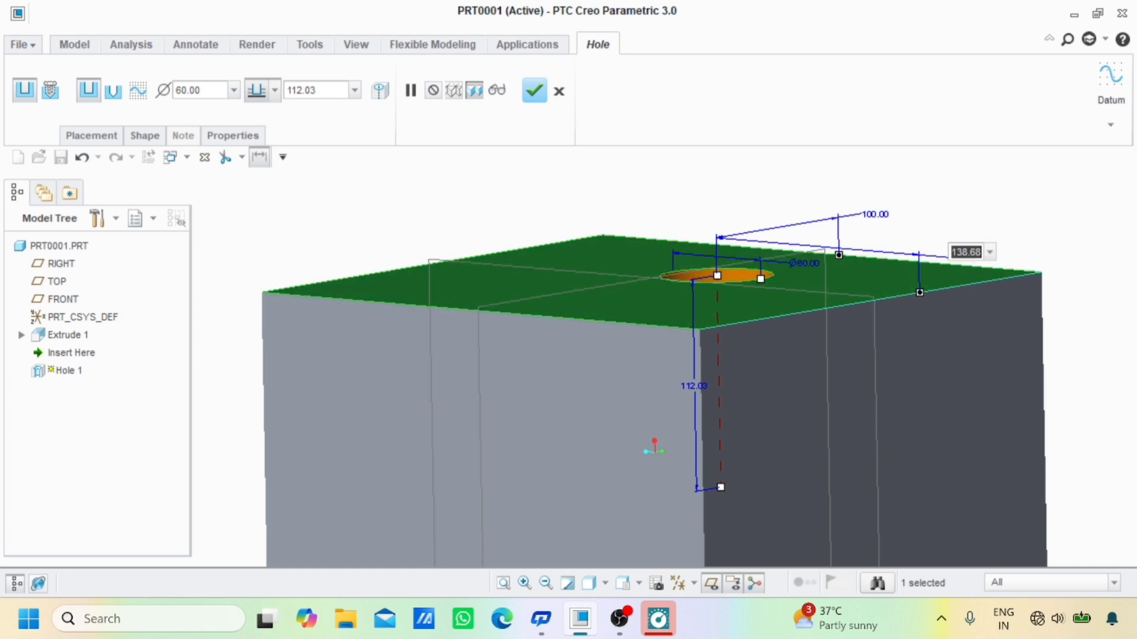
type("100")
key("Return")
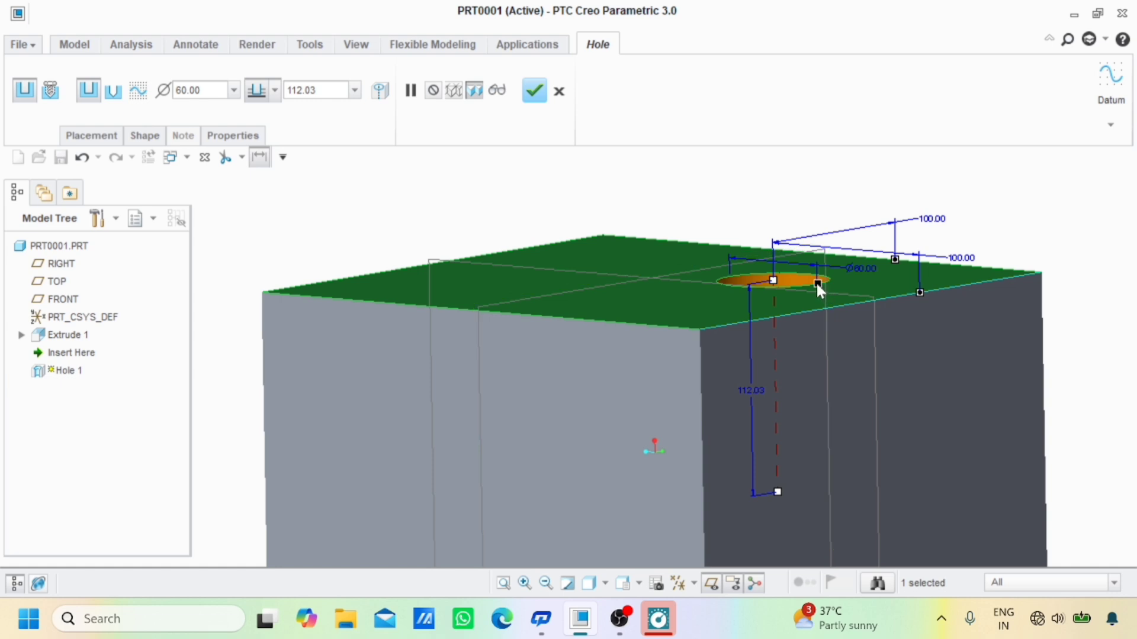
- Set the simple hole's diameter to 40 and its drilled depth to 100
mouse_move(816, 282)
left_mouse_down()
mouse_move(800, 282)
mouse_move(862, 288)
mouse_move(817, 282)
left_mouse_up()
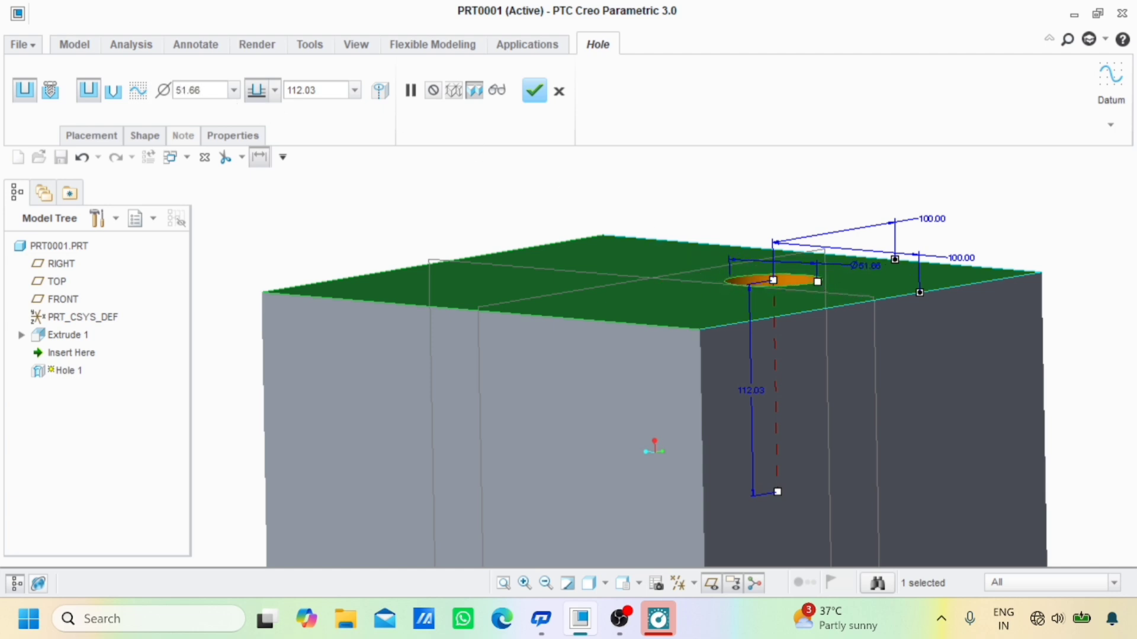
double_click(187, 90)
type("40")
key("Return")
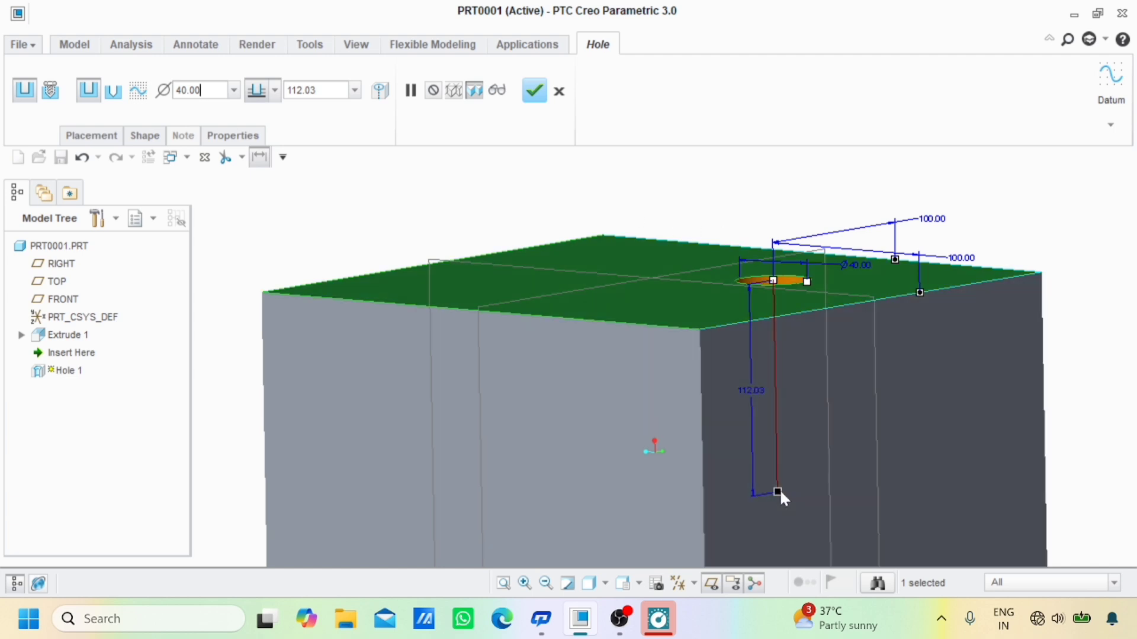
mouse_move(778, 493)
left_mouse_down()
mouse_move(772, 402)
mouse_move(764, 478)
left_mouse_up()
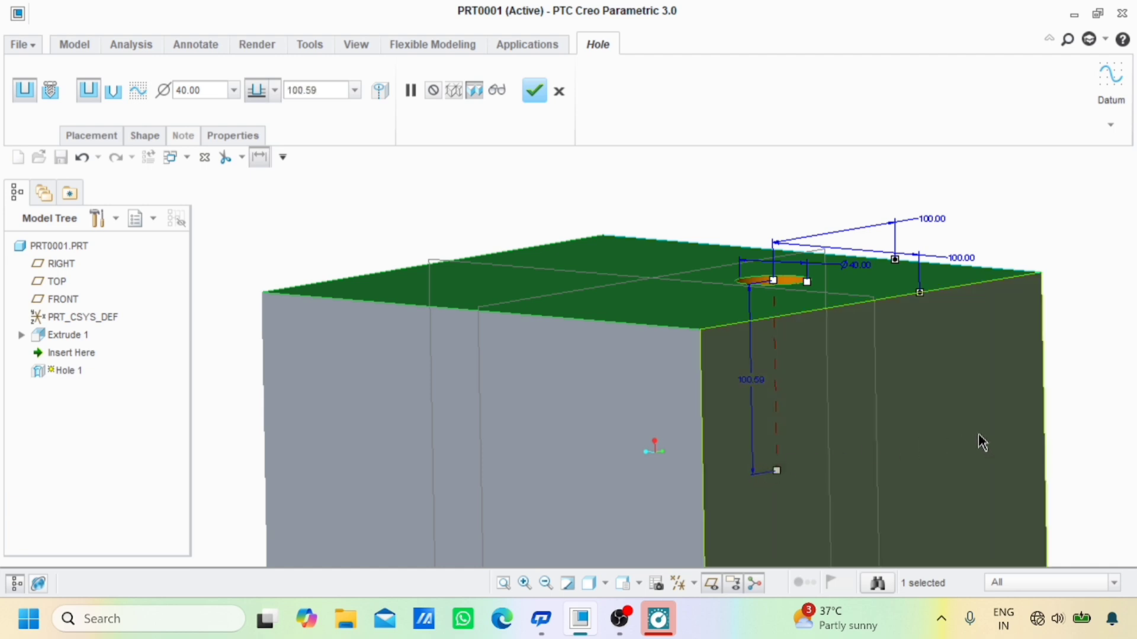
double_click(753, 381)
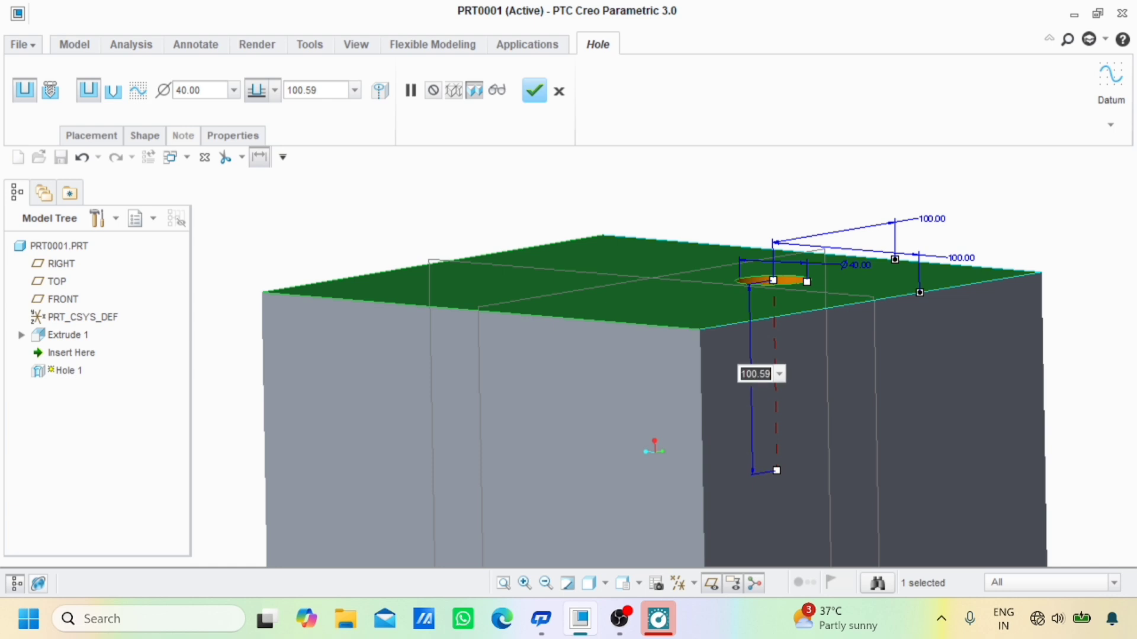
type("100")
key("Return")
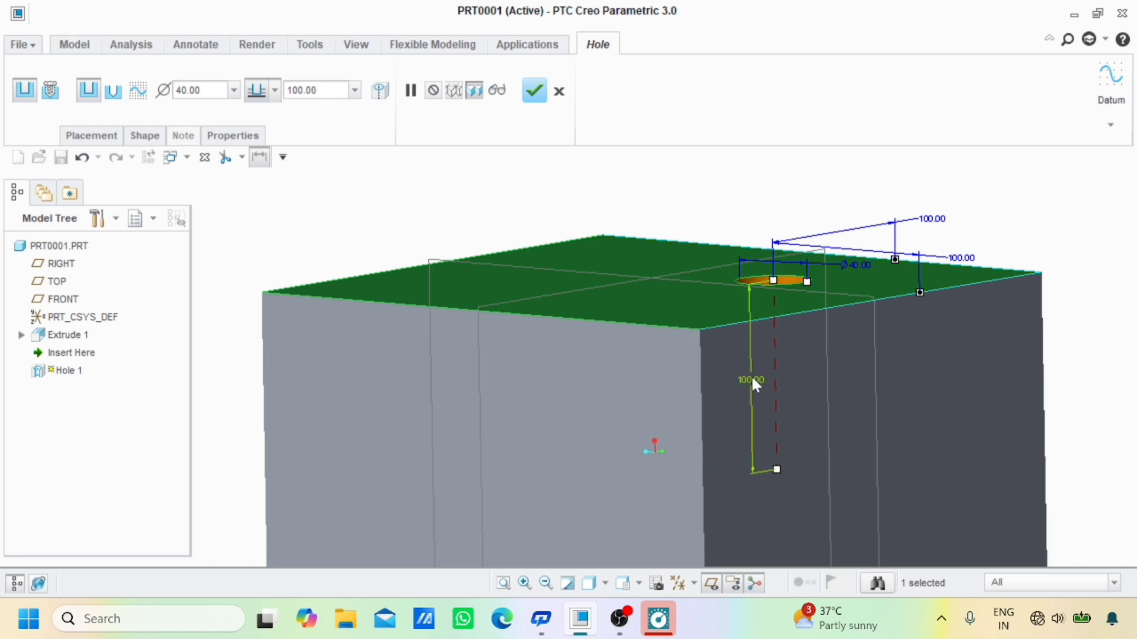
- Set the hole shape's diameter to 60 and blind depth to 120, and complete the hole
left_click(155, 135)
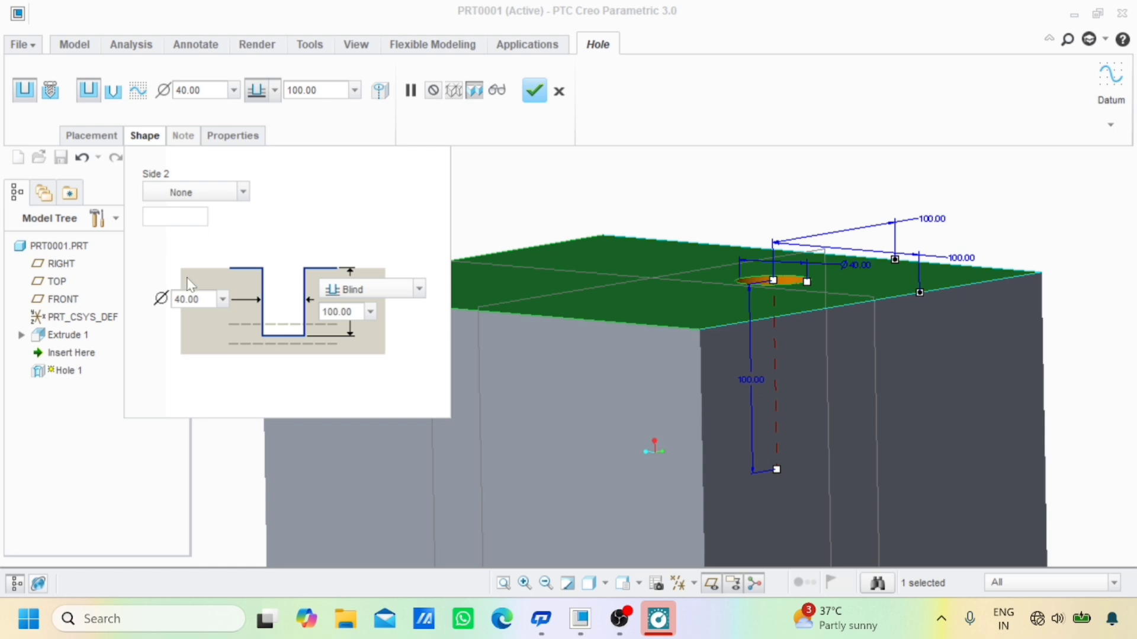
double_click(194, 299)
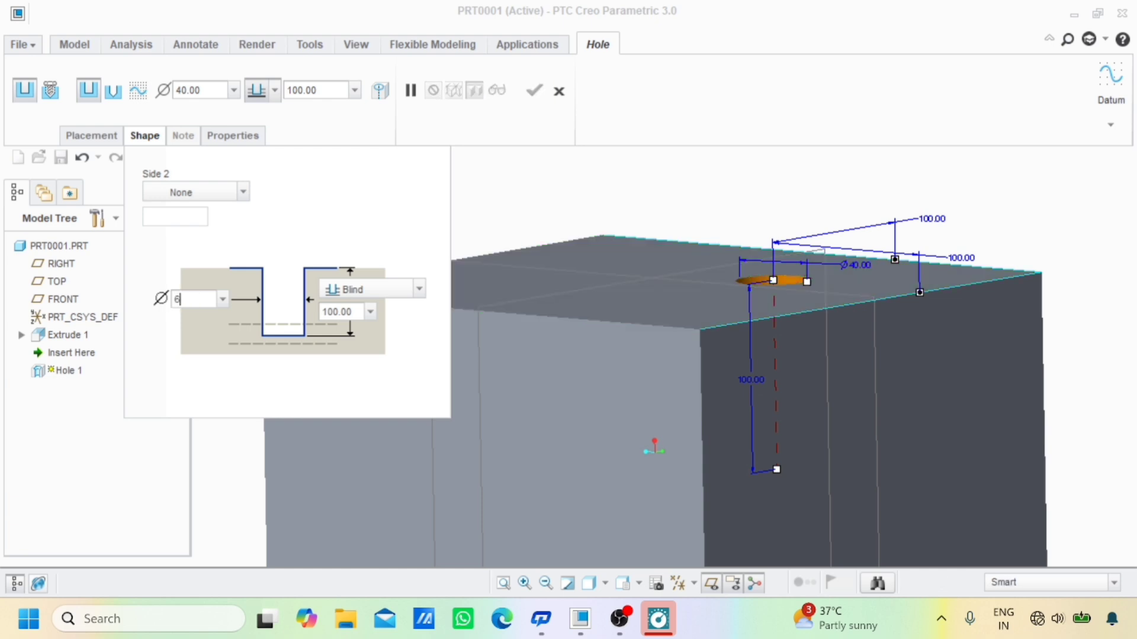
type("60")
key("Return")
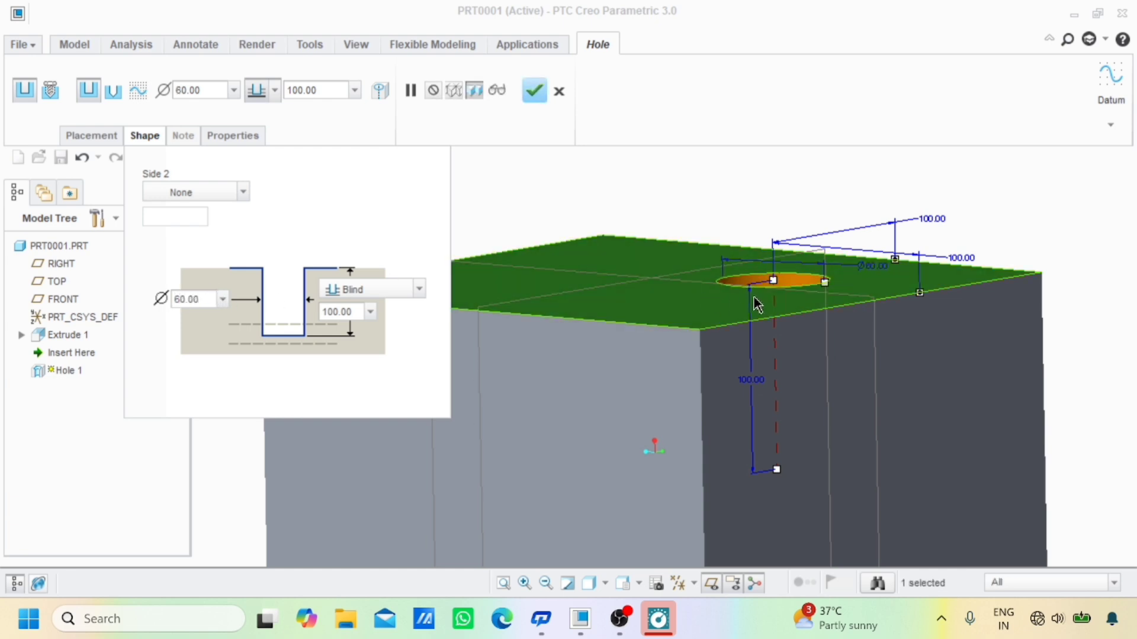
double_click(337, 312)
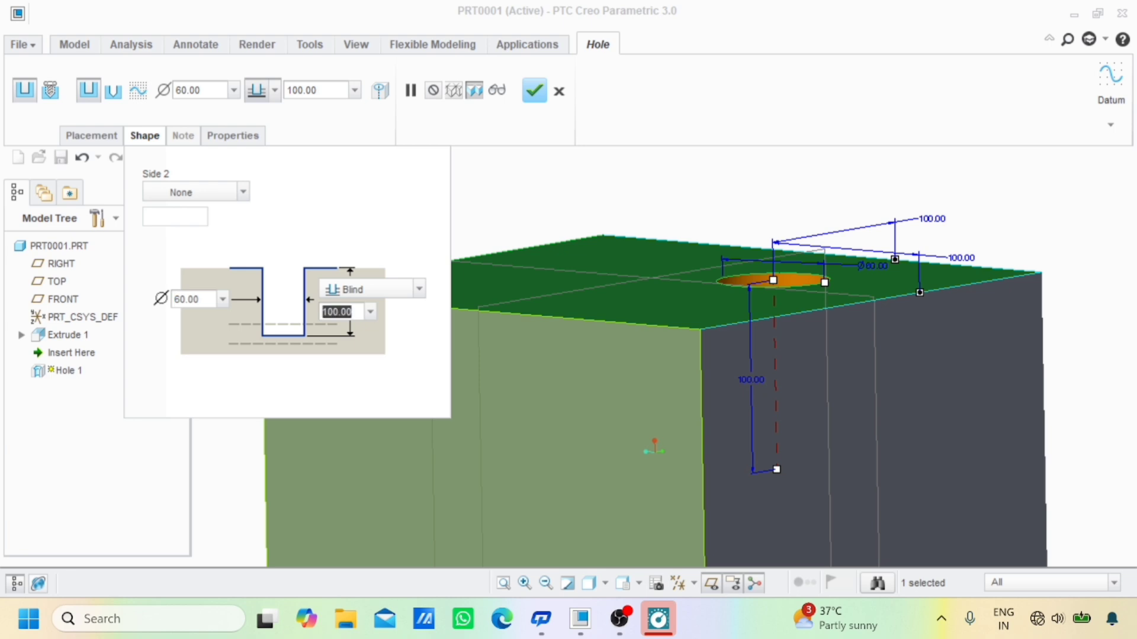
type("120")
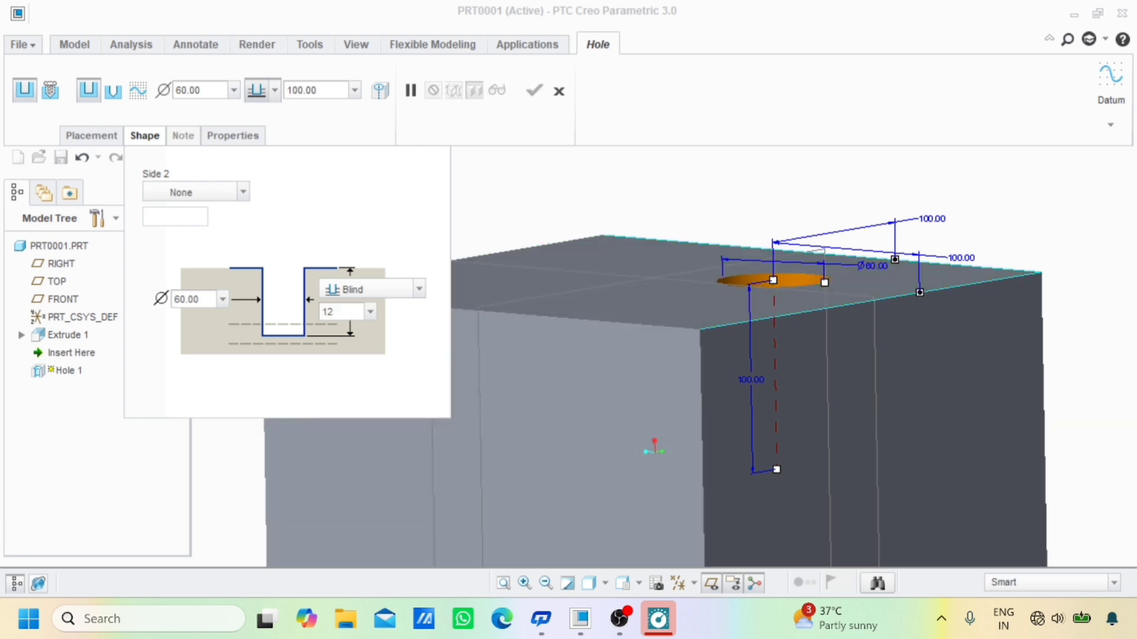
key("Return")
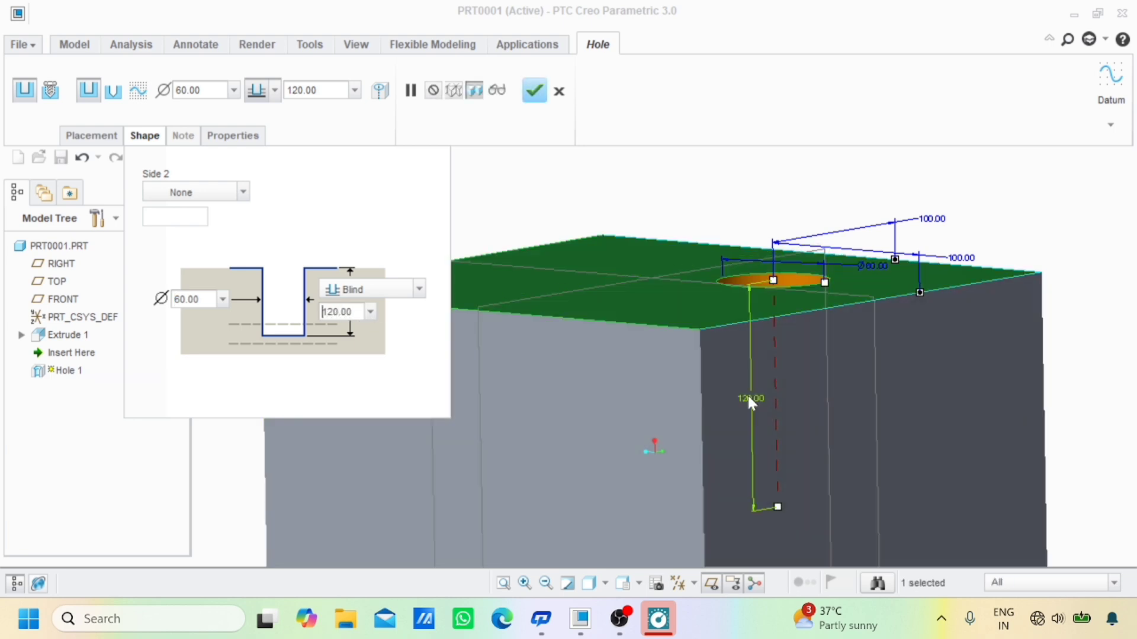
left_click(535, 92)
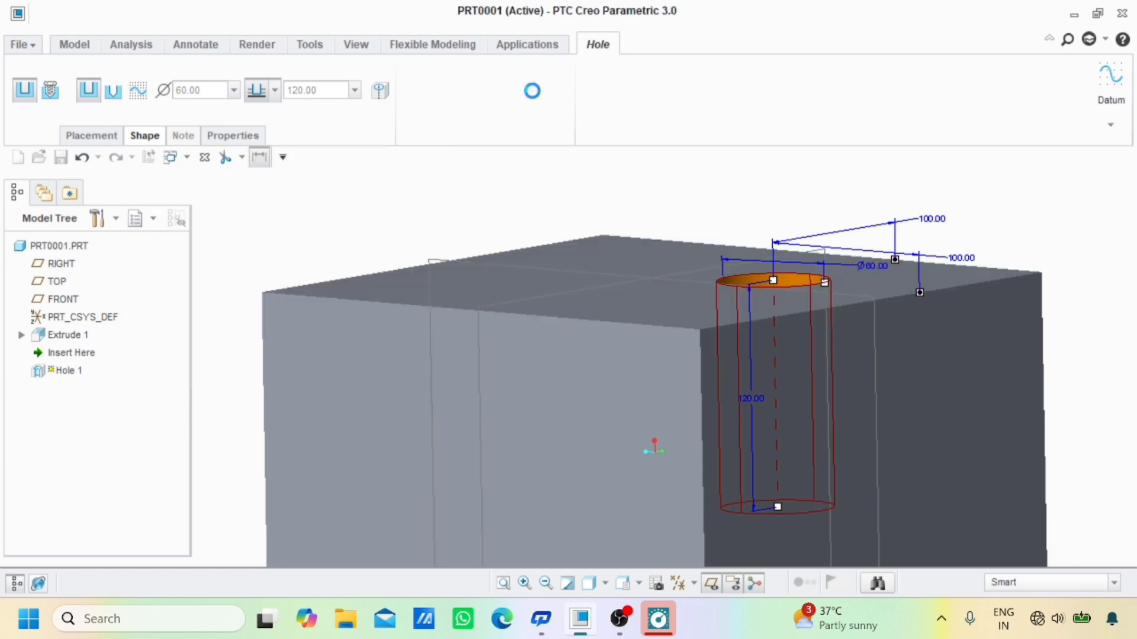
left_click(938, 225)
middle_click_drag(947, 196, 949, 193)
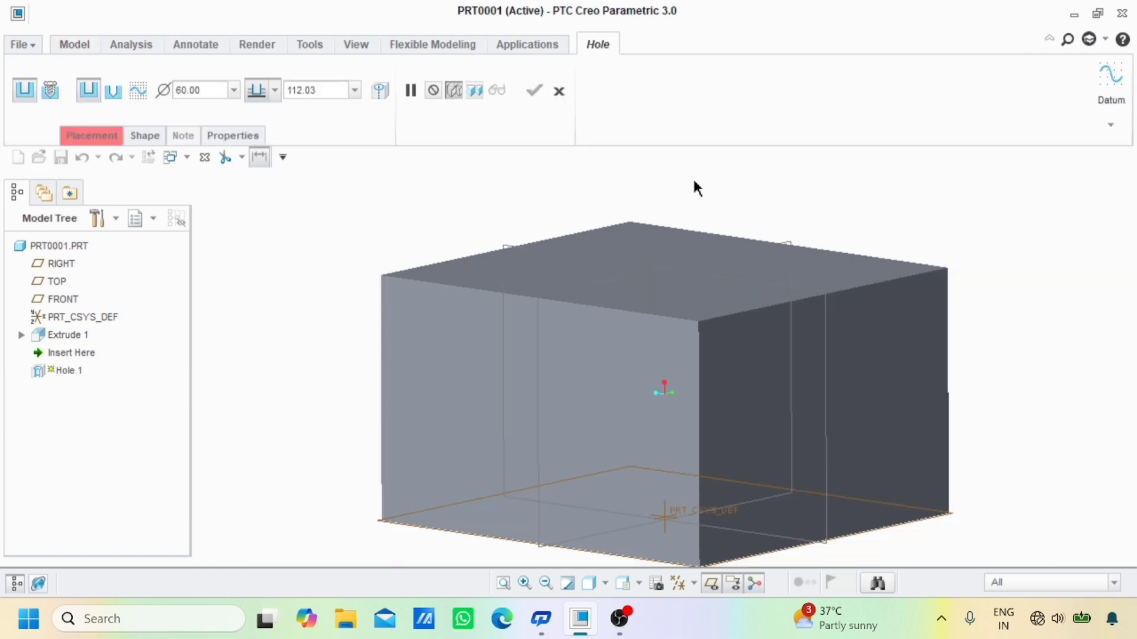
- Place a hole with the standard drill profile, shoulder depth and a countersink on the block's top face
left_click(114, 92)
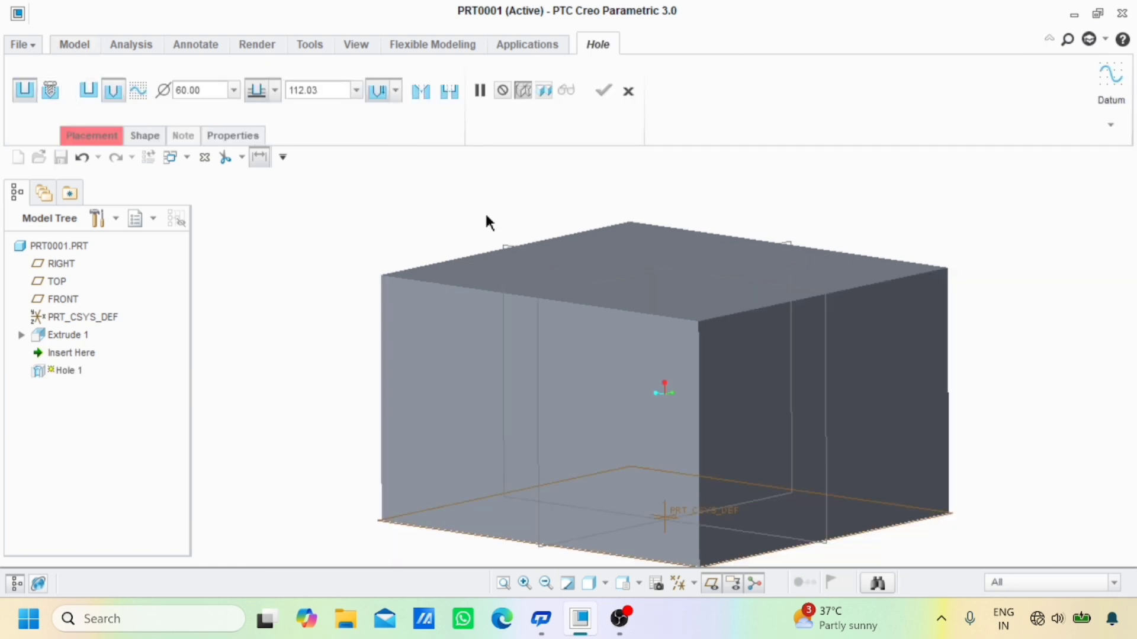
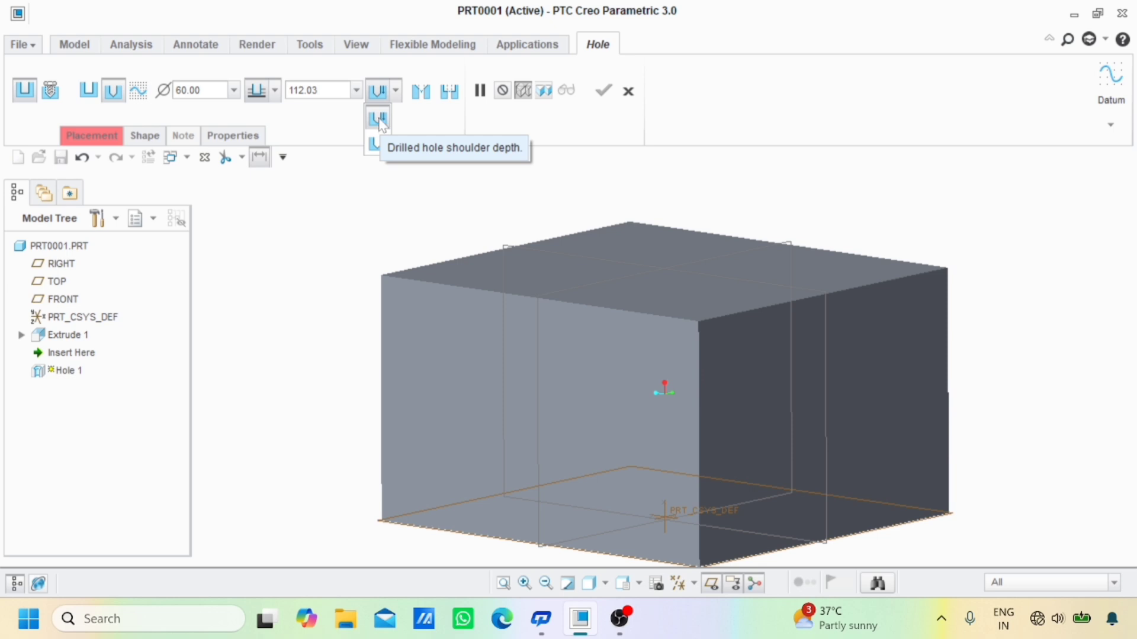
left_click(362, 187)
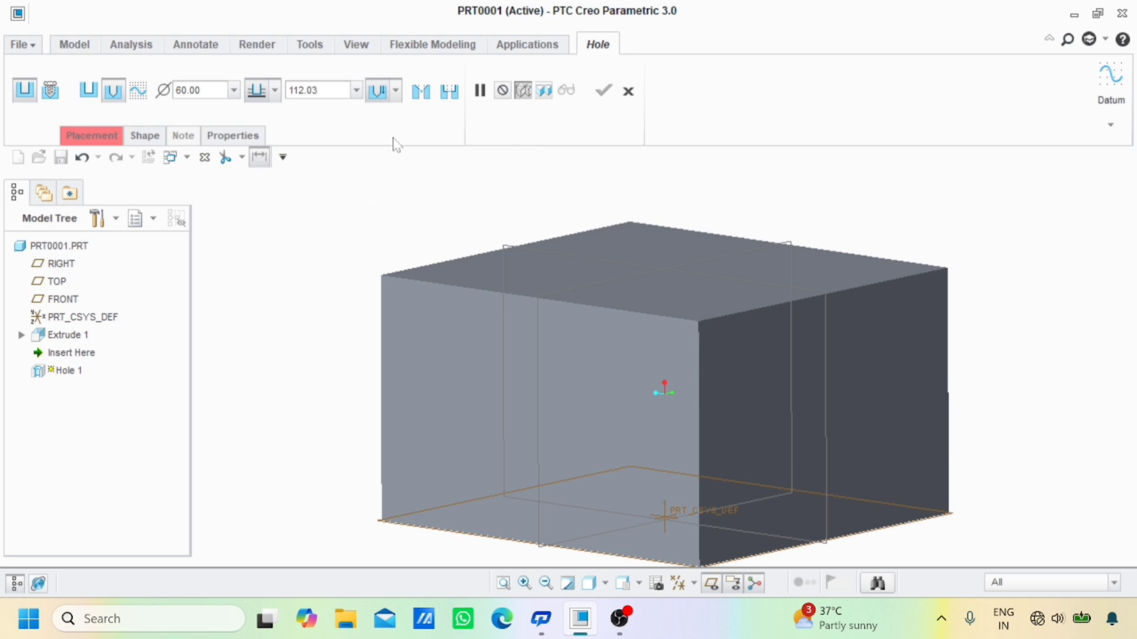
left_click(419, 97)
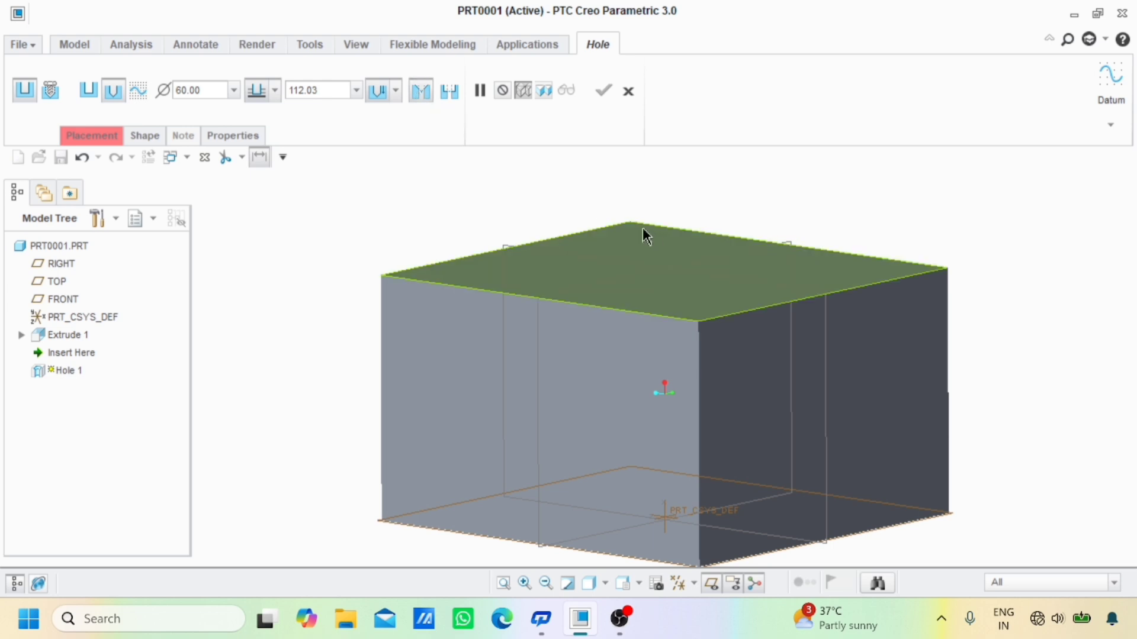
left_click(647, 252)
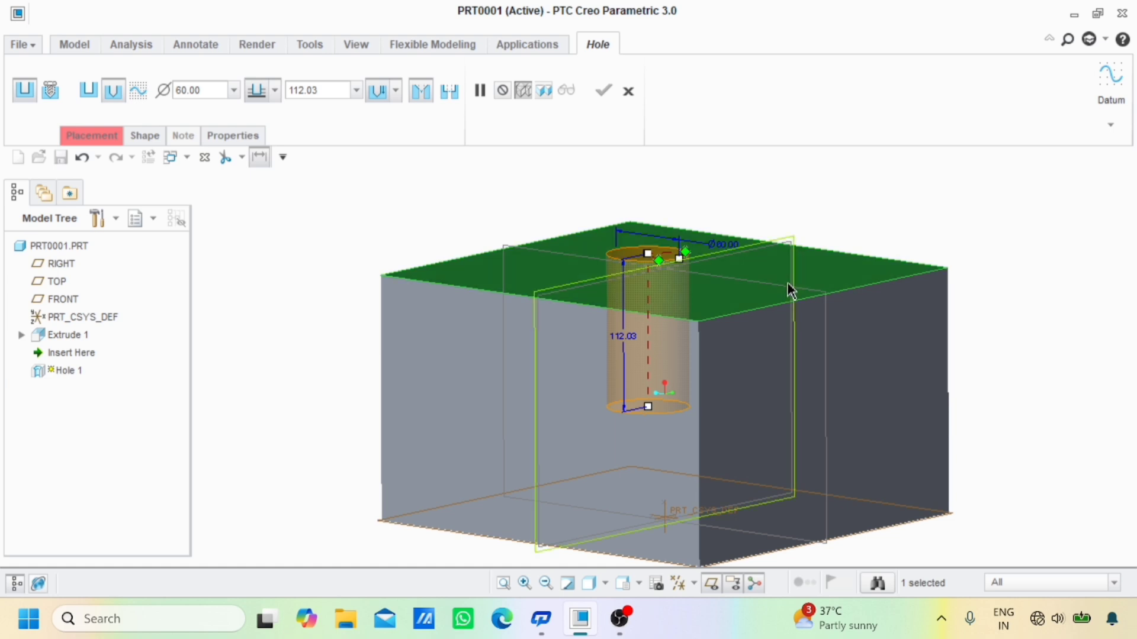
- Attach the countersunk hole's offset references to the top face's back and right edges
middle_click_drag(776, 279, 725, 318)
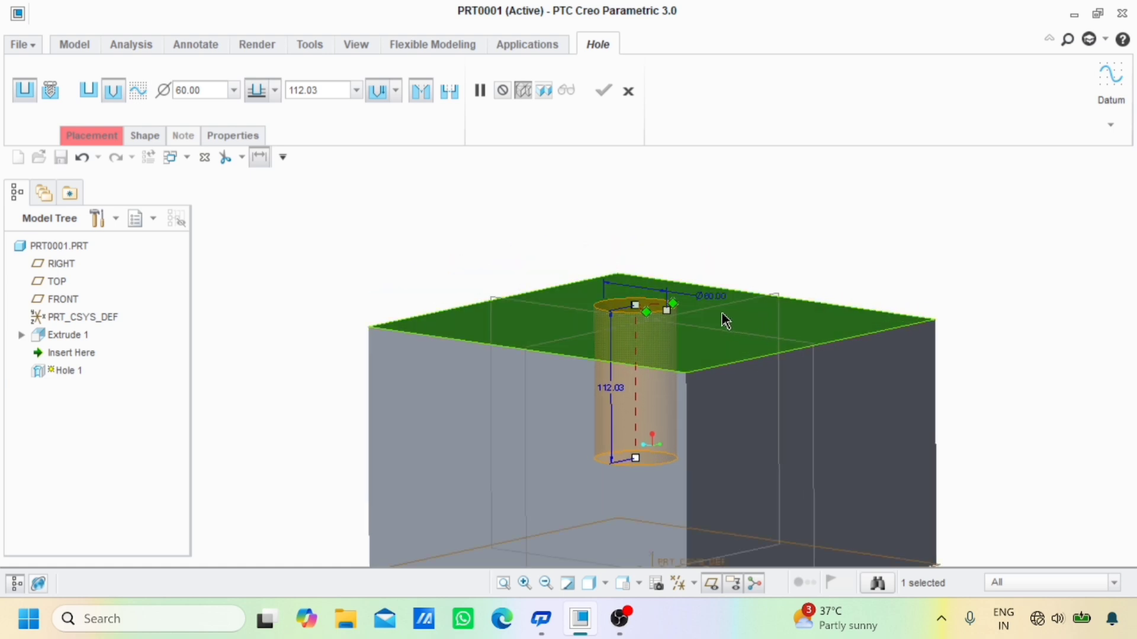
middle_click_drag(719, 275, 738, 379, "ctrl")
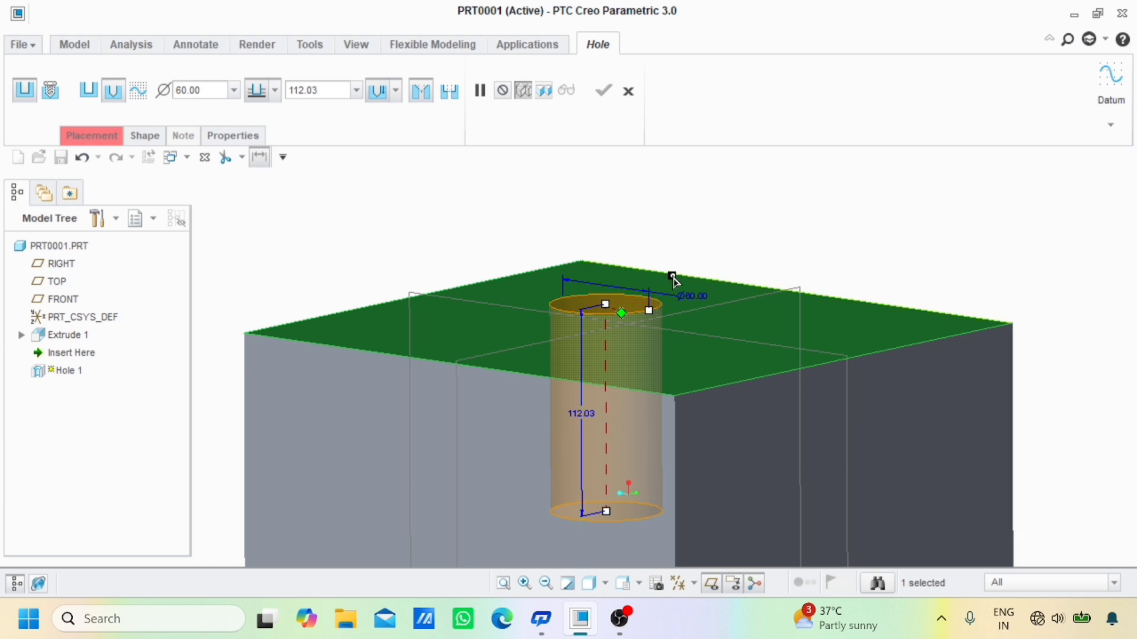
left_click_drag(675, 279, 676, 278)
left_click_drag(620, 312, 753, 379)
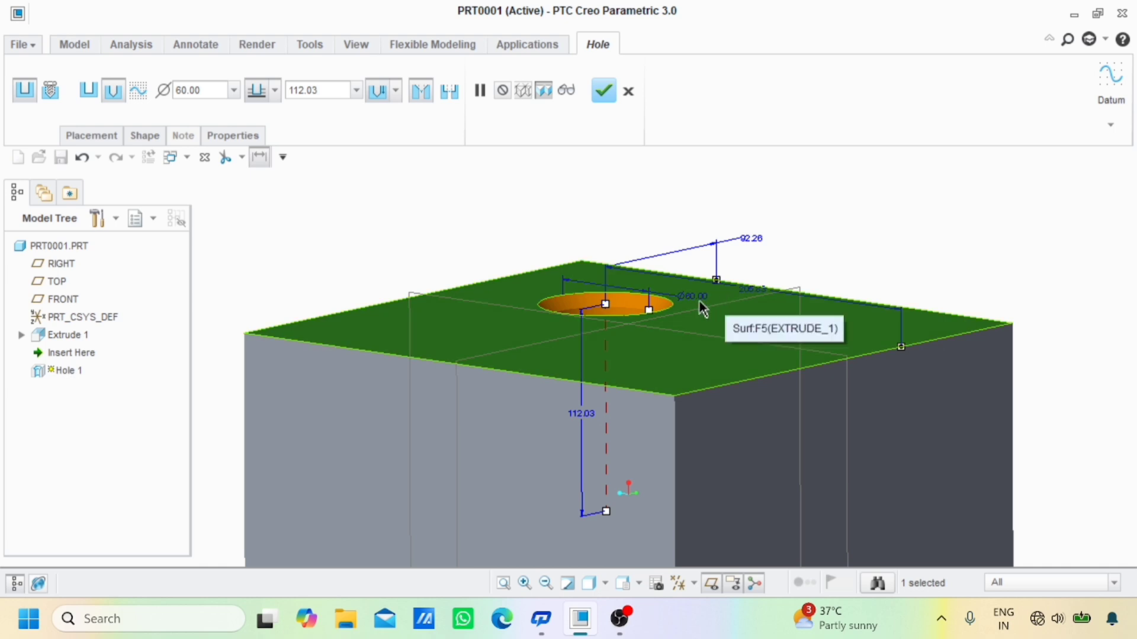
- Set the countersunk hole's offset to 200 from the top face's right edge and 100 from its back edge
double_click(753, 289)
type("2")
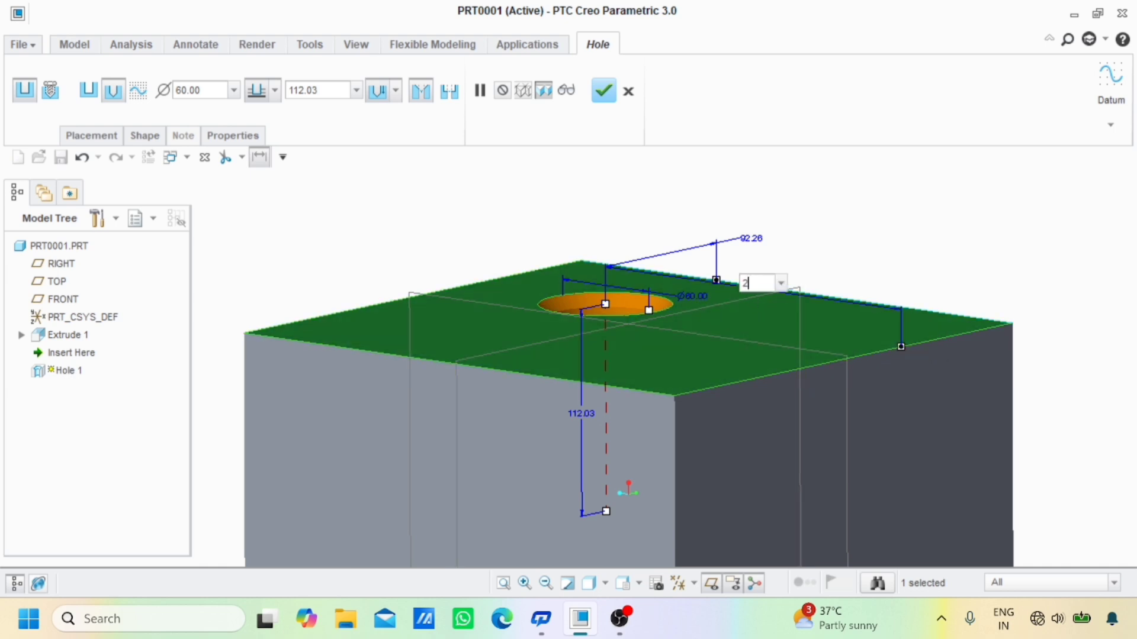
type("00")
key("Return")
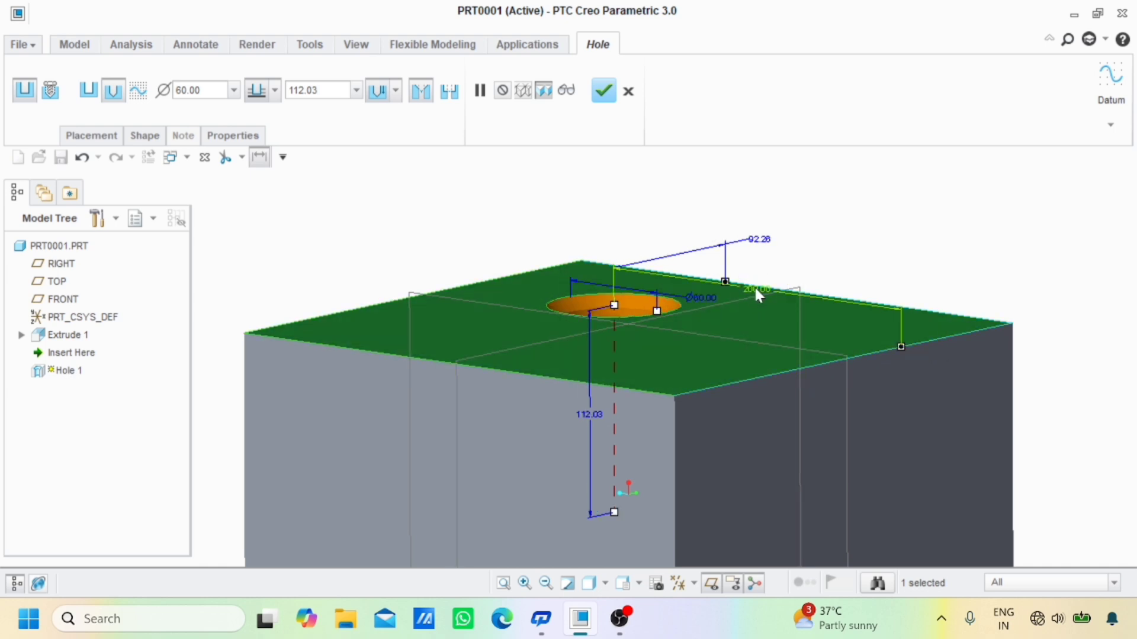
double_click(759, 233)
type("100")
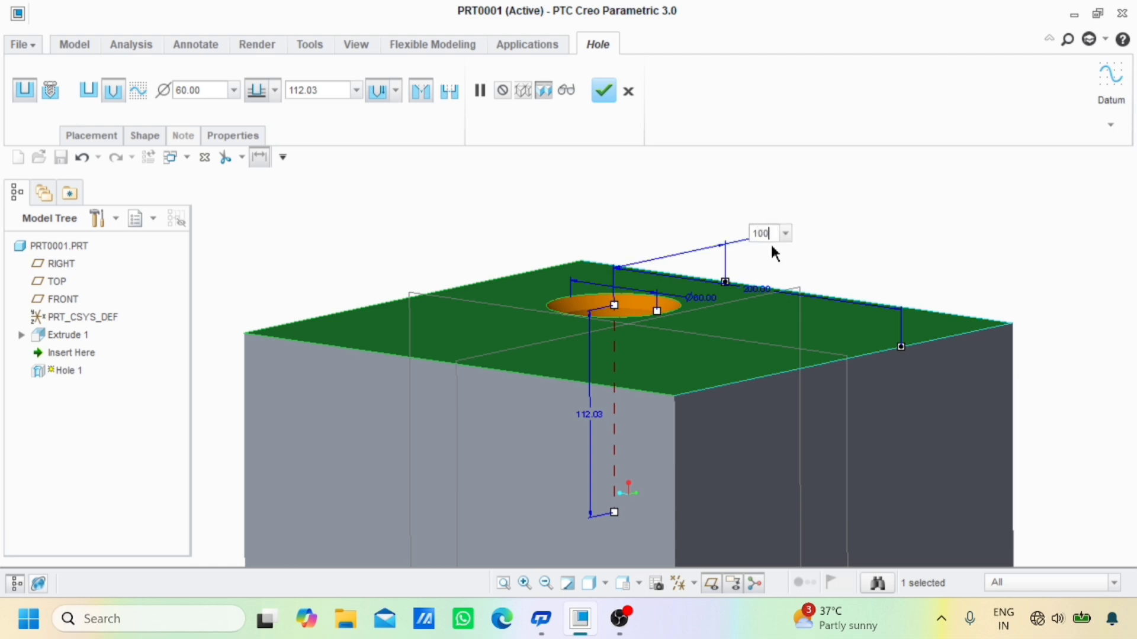
key("Return")
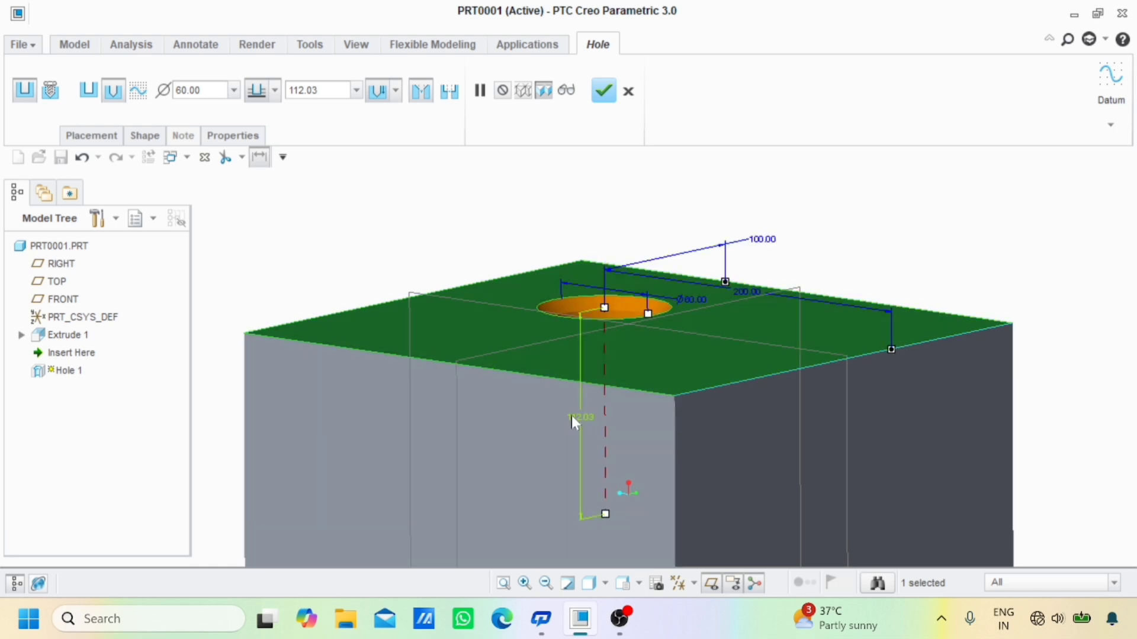
- Set the countersunk hole's depth to 100
double_click(570, 416)
type("100")
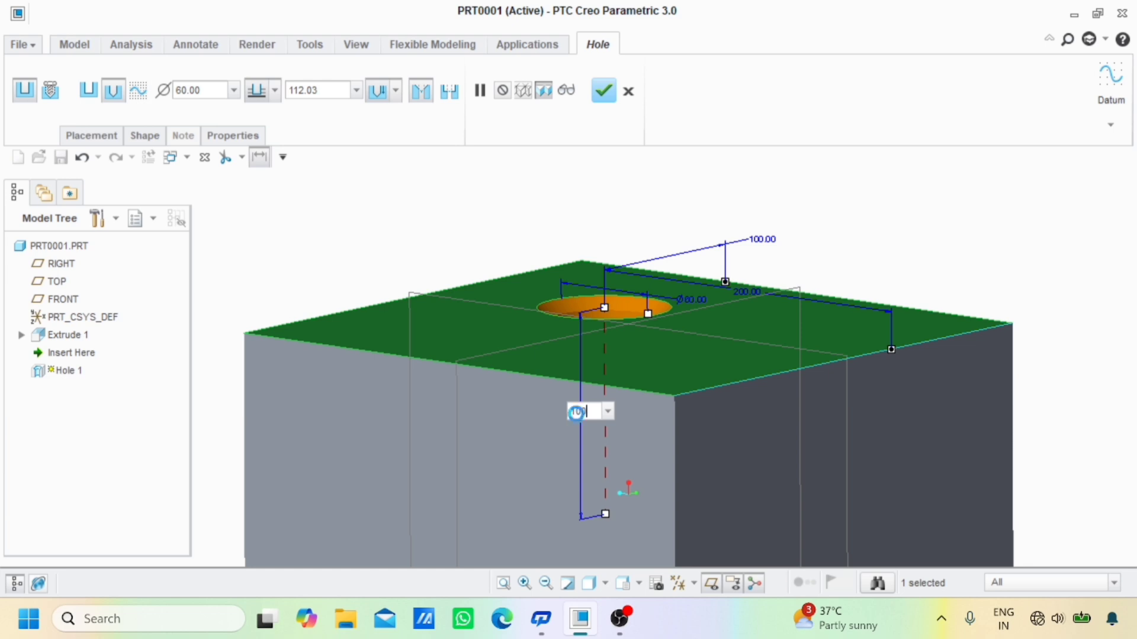
key("Return")
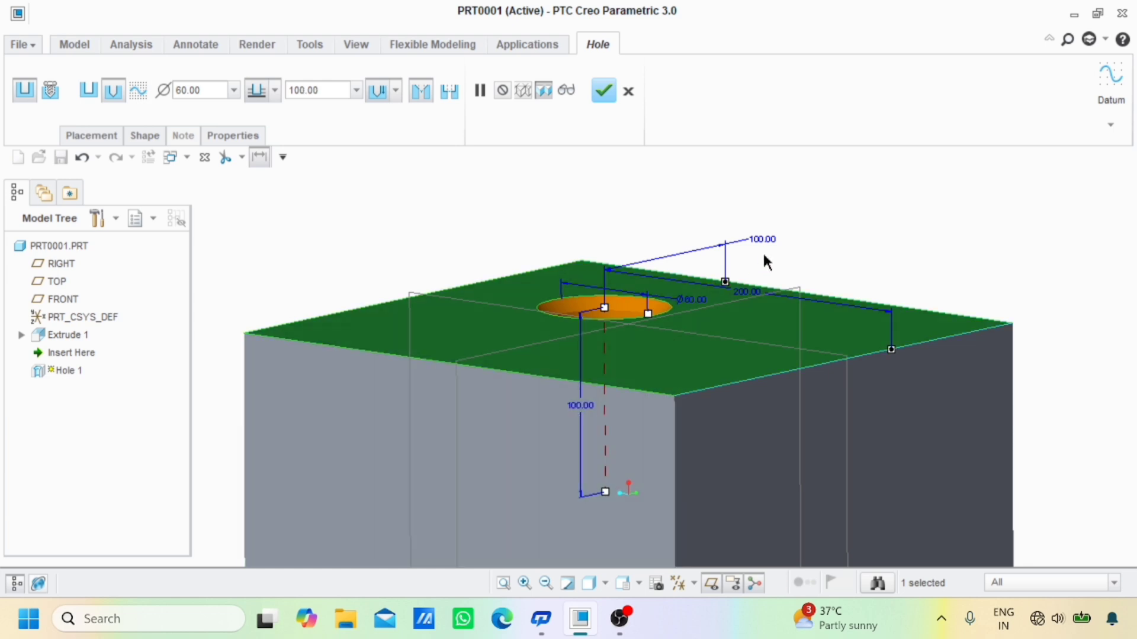
middle_click_drag(777, 255, 800, 179, "ctrl")
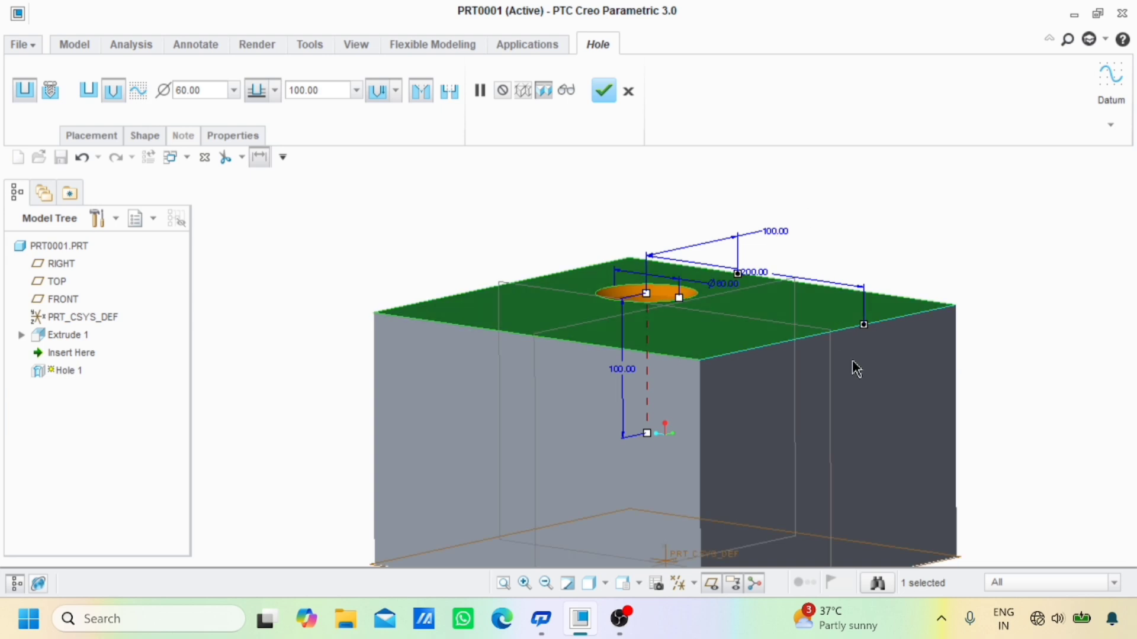
middle_click_drag(882, 354, 841, 318, "shift")
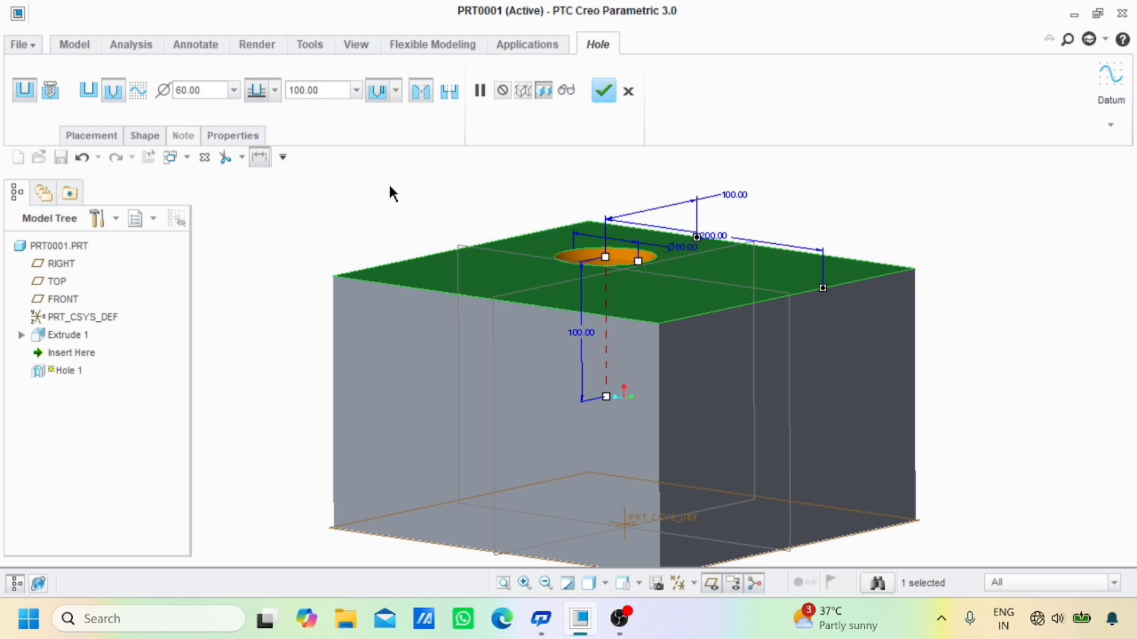
double_click(677, 244)
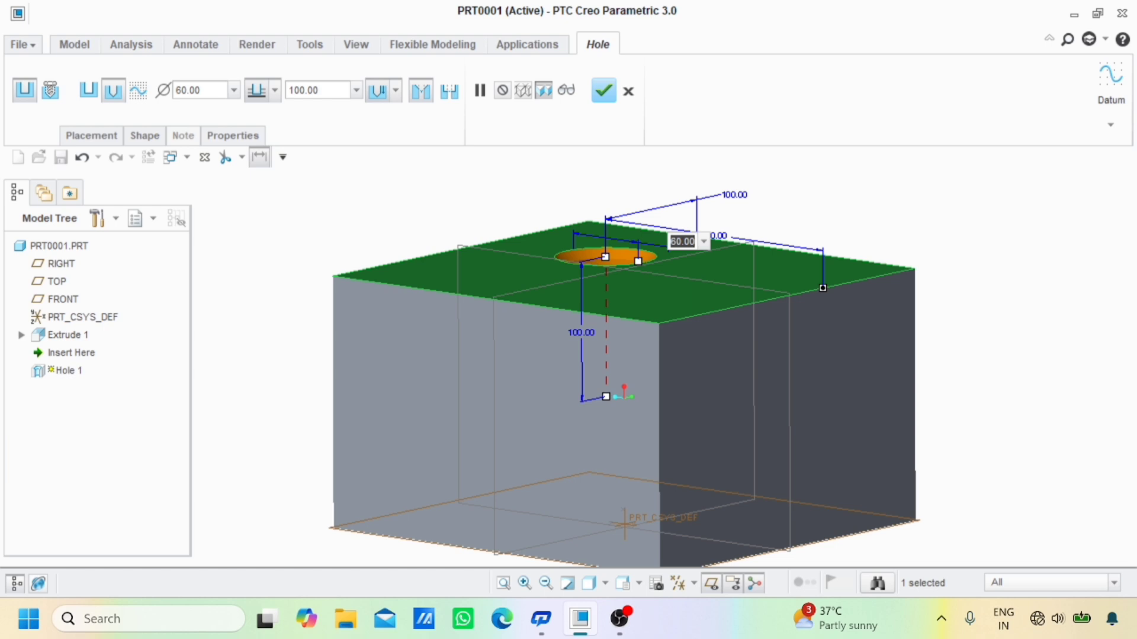
left_click(858, 230)
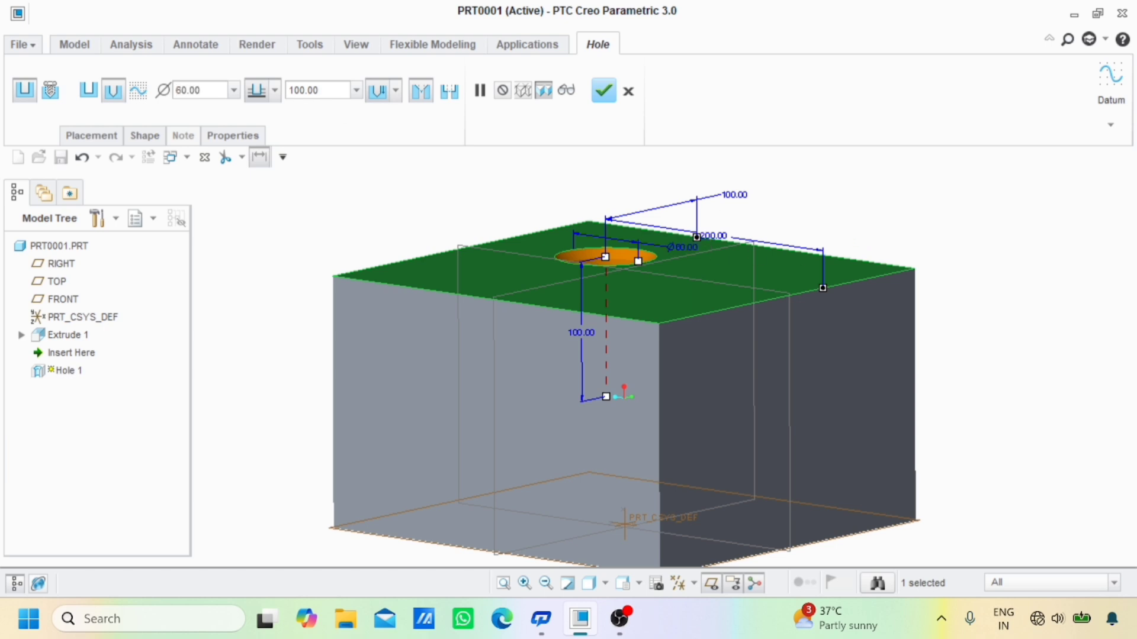
- Open the hole's shape settings and show the block in Hidden Line display to examine the hole's profile inside it
left_click(156, 136)
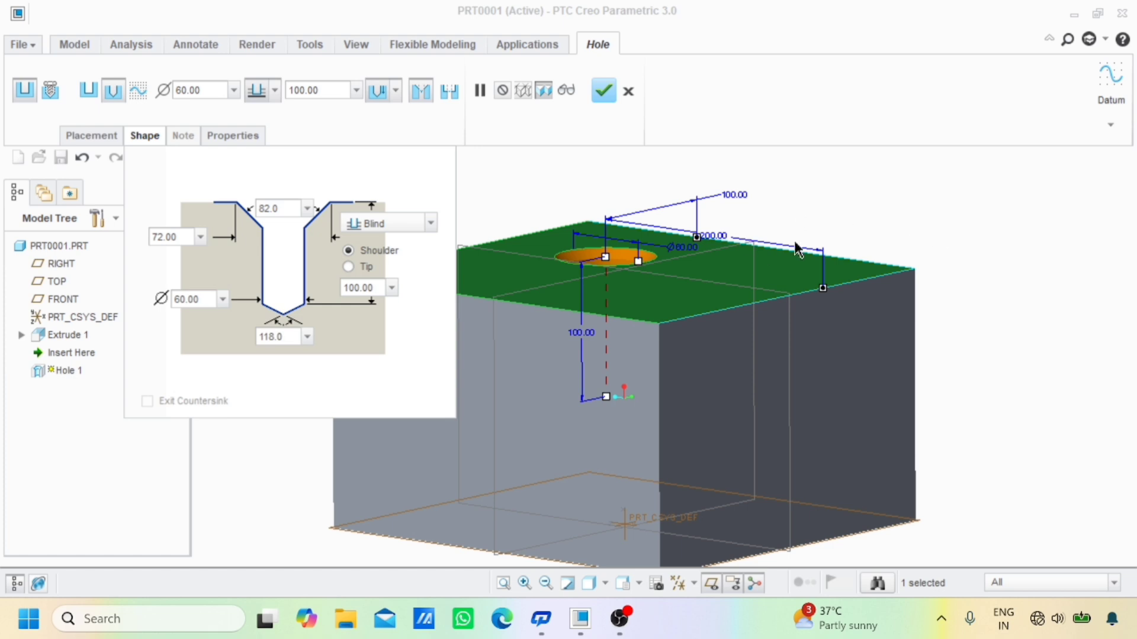
left_click(604, 584)
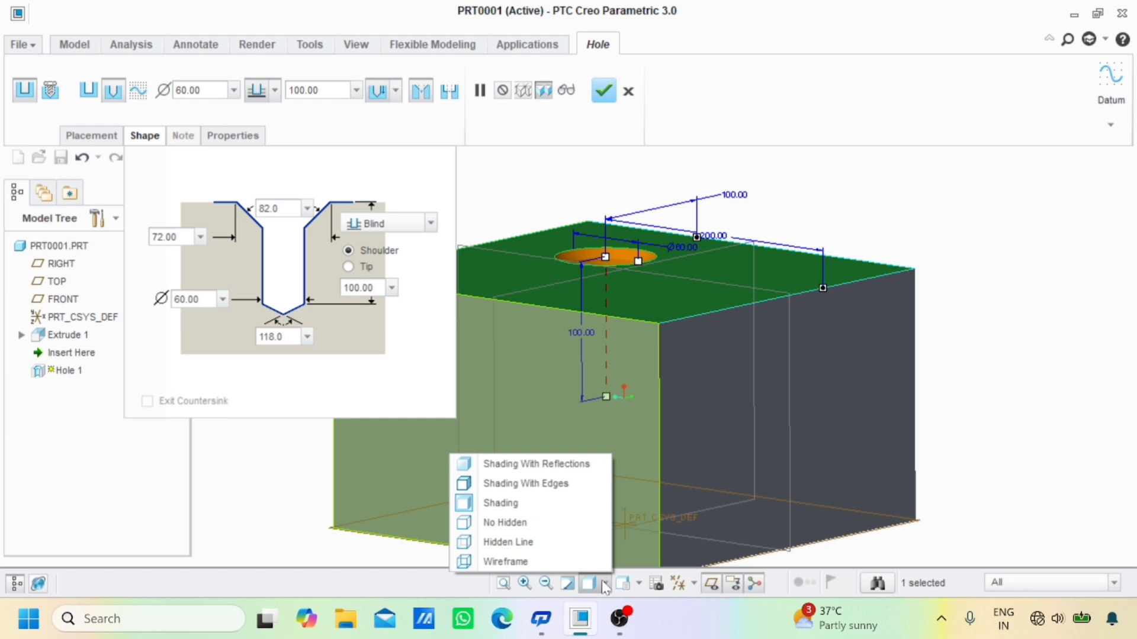
left_click(537, 546)
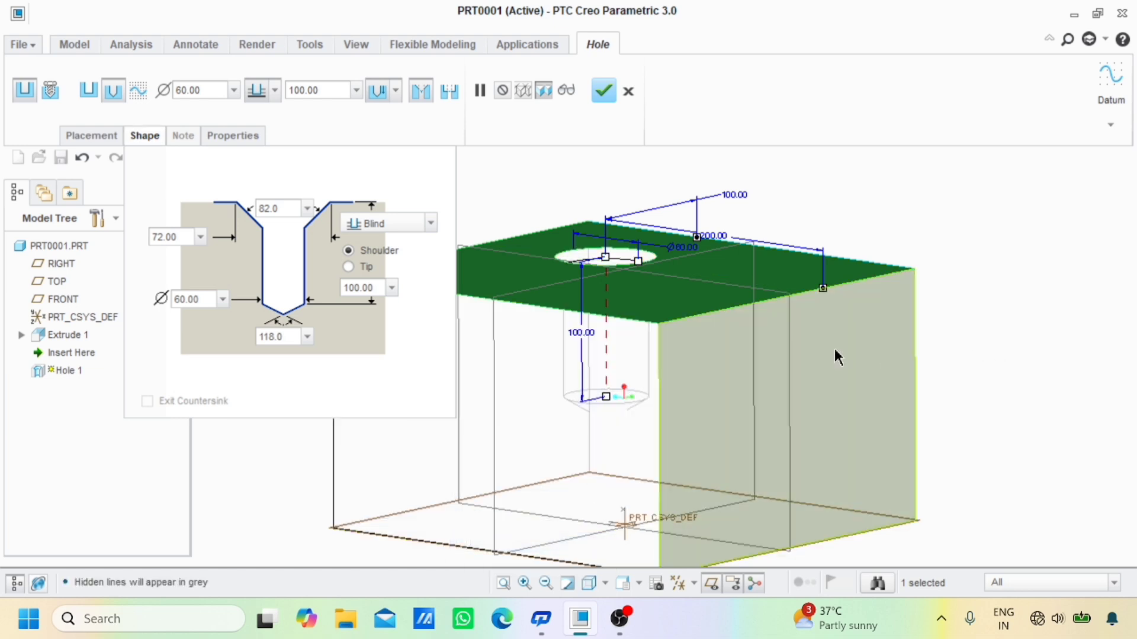
middle_click_drag(875, 381, 879, 370, "shift")
middle_click_drag(784, 420, 799, 395, "ctrl")
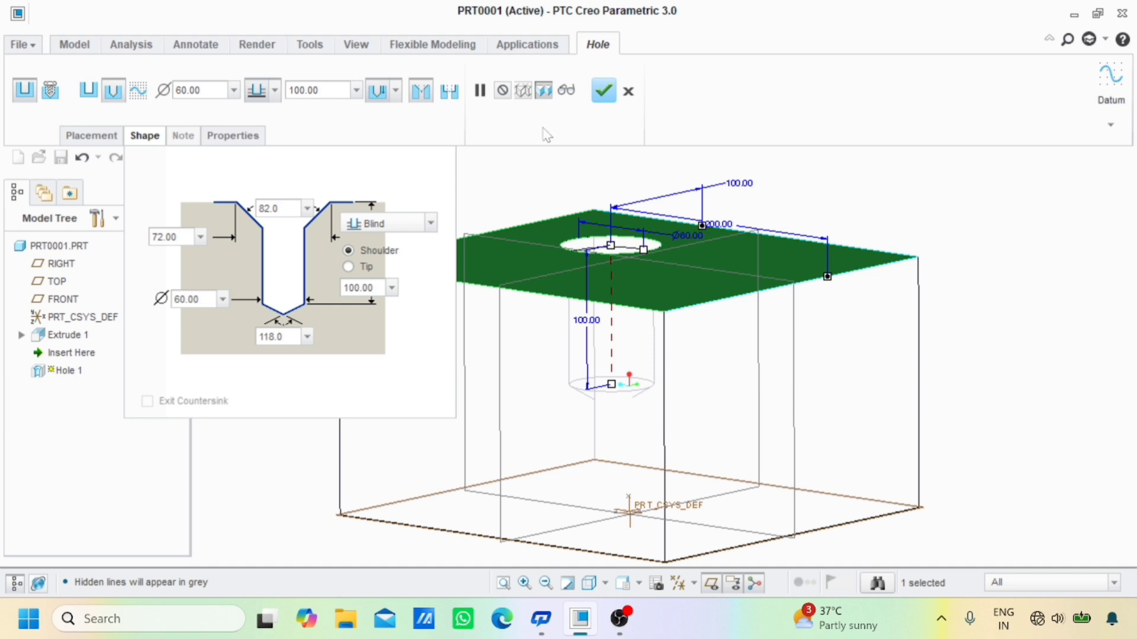
- Switch the hole's depth measurement to the drill tip and back to the shoulder to compare the two options
left_click(394, 91)
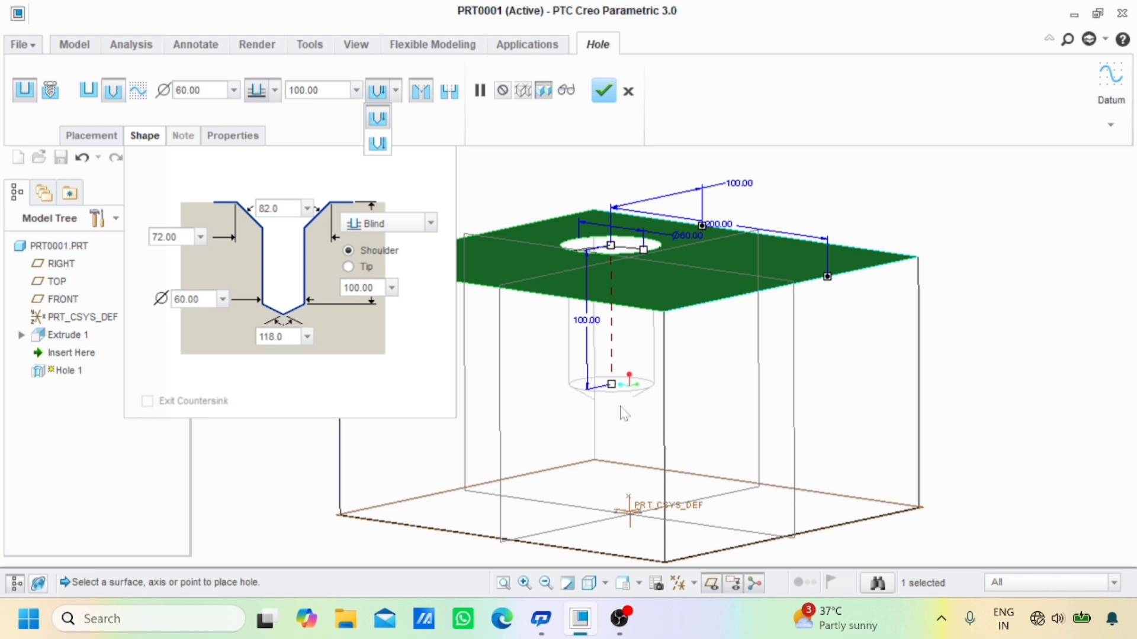
left_click(377, 144)
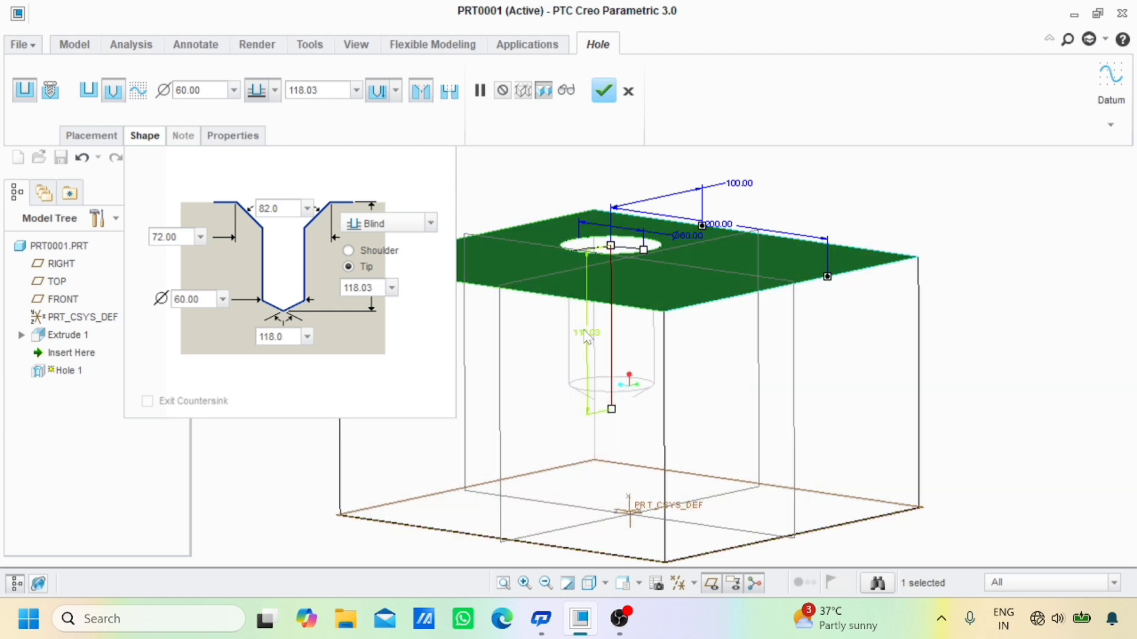
left_click(396, 92)
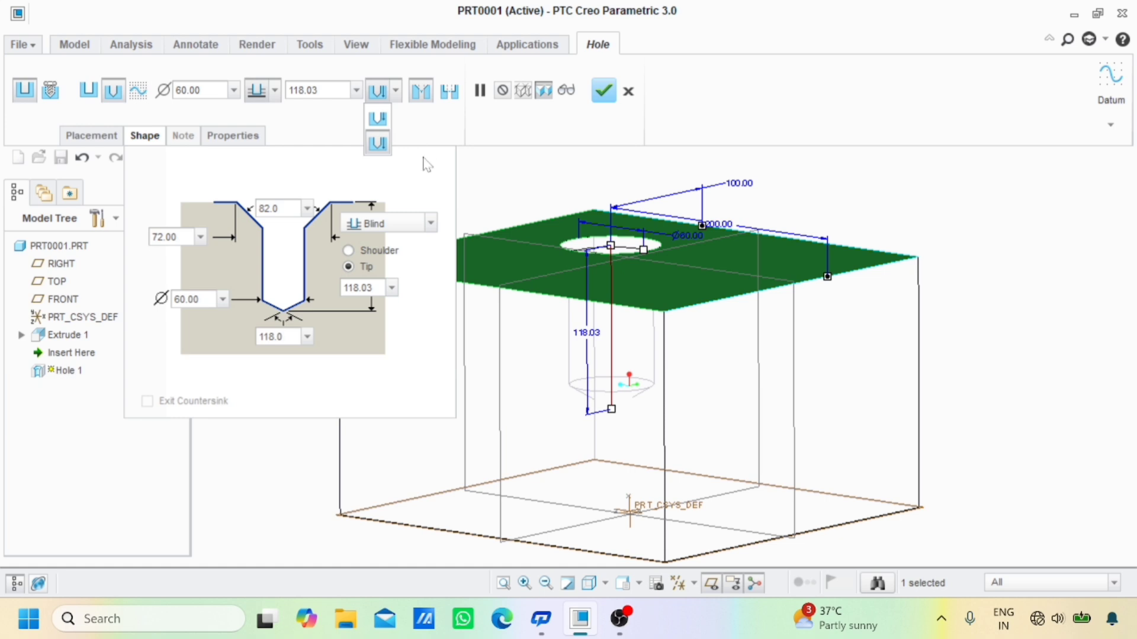
left_click(377, 119)
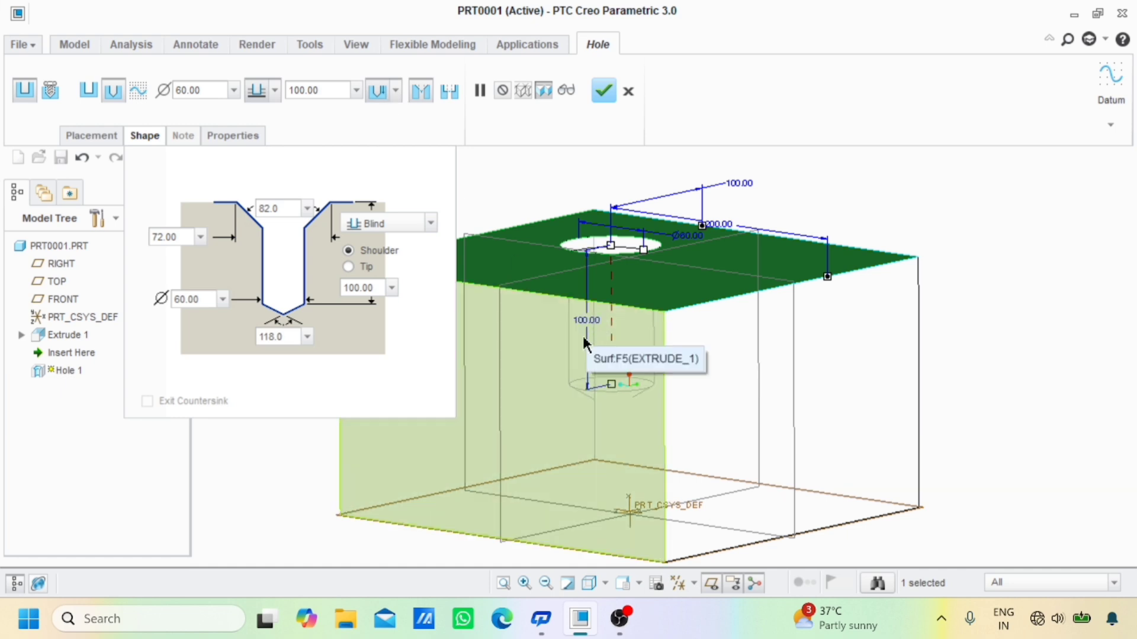
- Measure the hole's depth to the drill tip and set that depth to 100
left_click(396, 90)
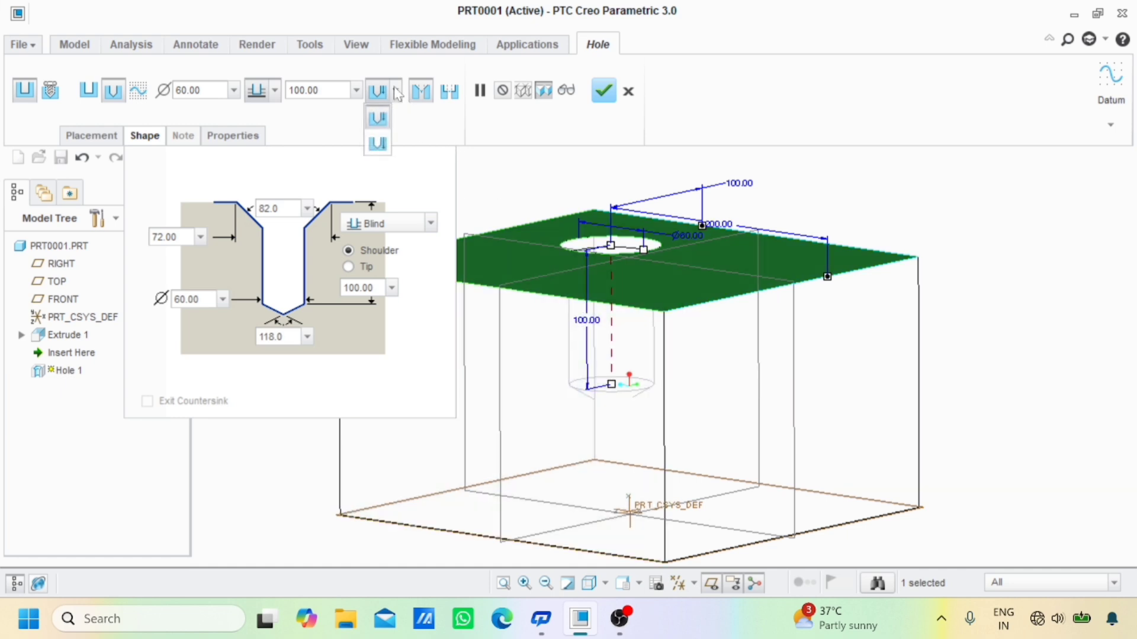
left_click(379, 143)
double_click(583, 330)
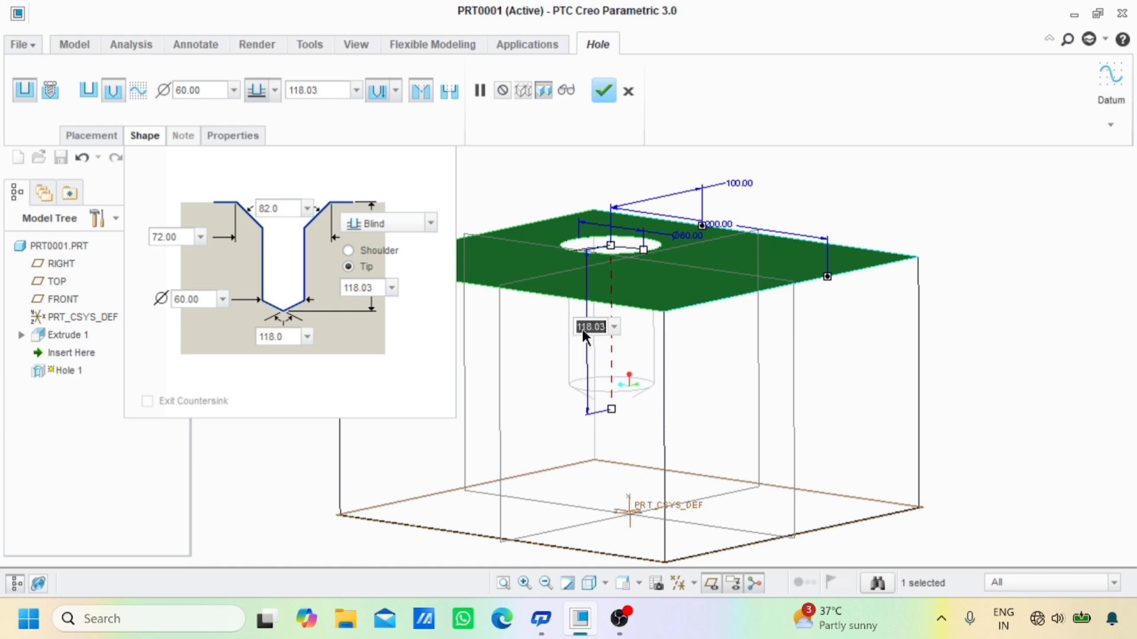
type("100")
key("Return")
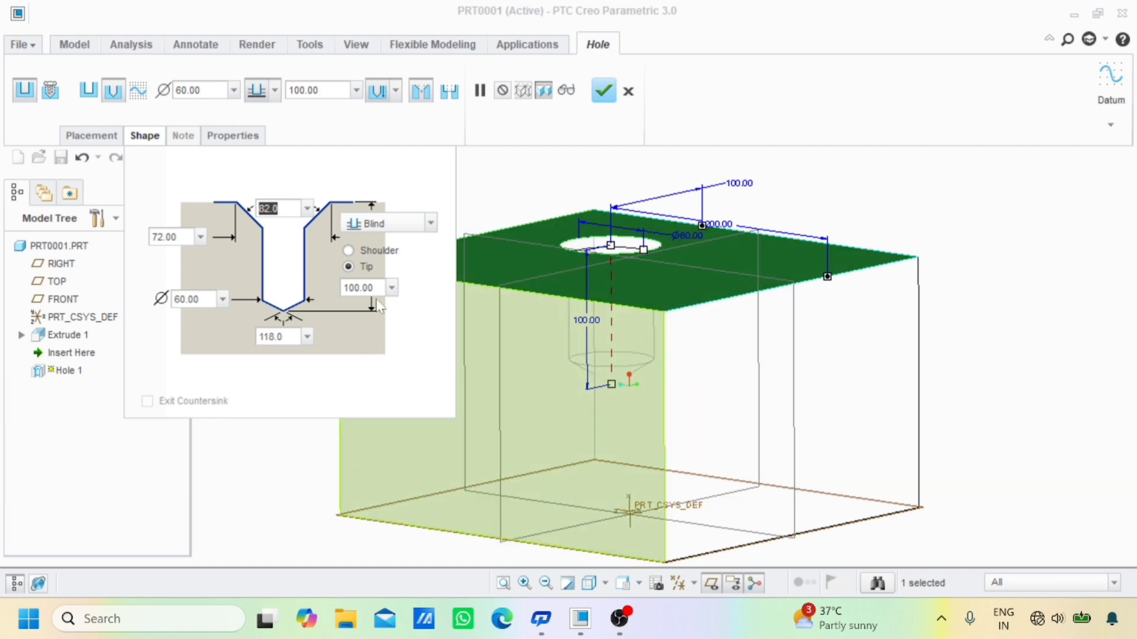
- Set the hole's tip depth to 150 in the shape settings
double_click(367, 289)
type("150")
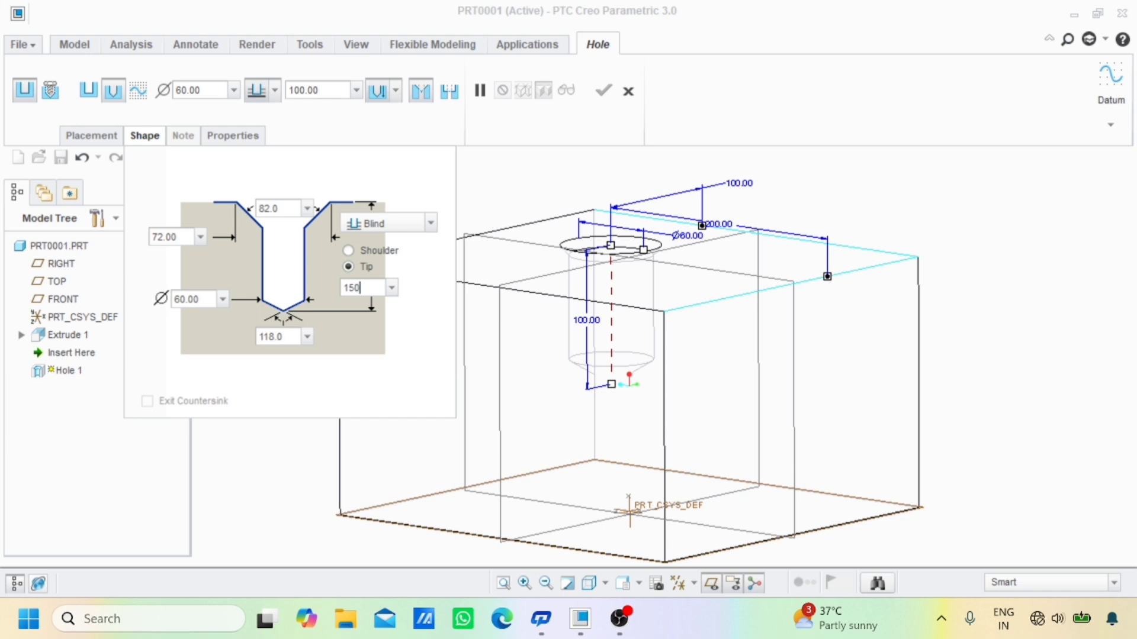
key("Return")
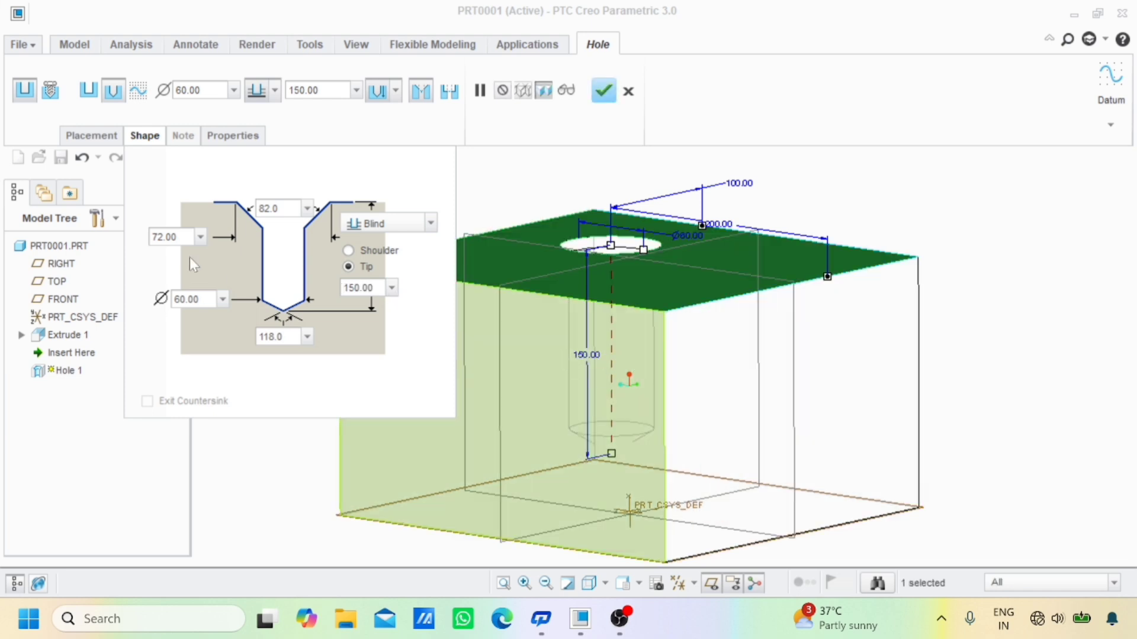
left_click(1073, 298)
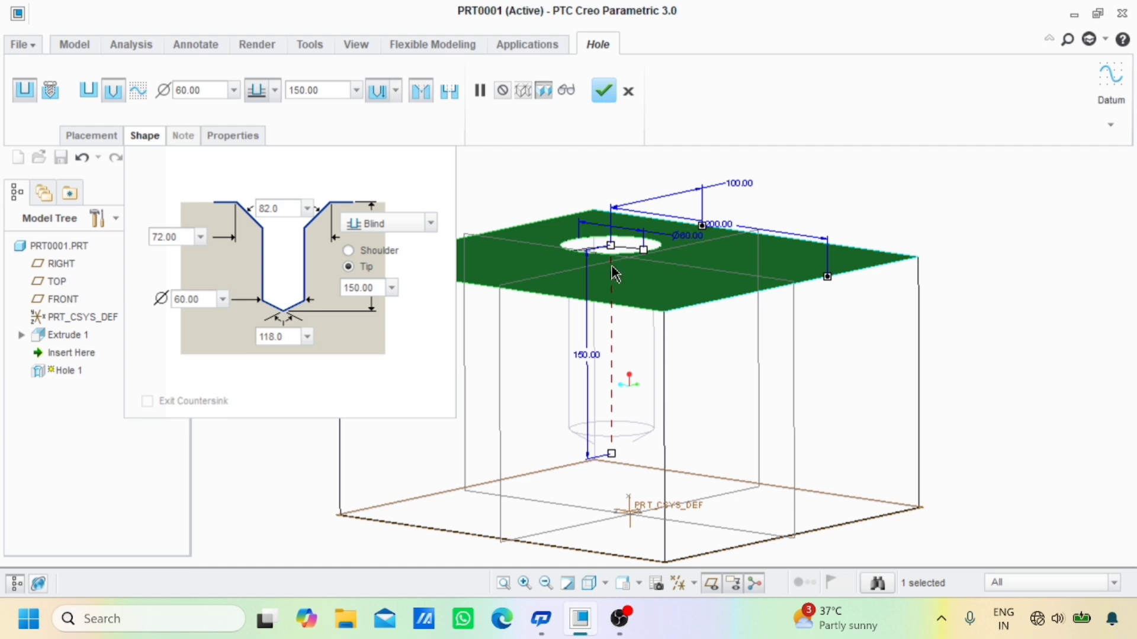
- Return the display style to Shading and complete the countersunk hole
left_click(603, 584)
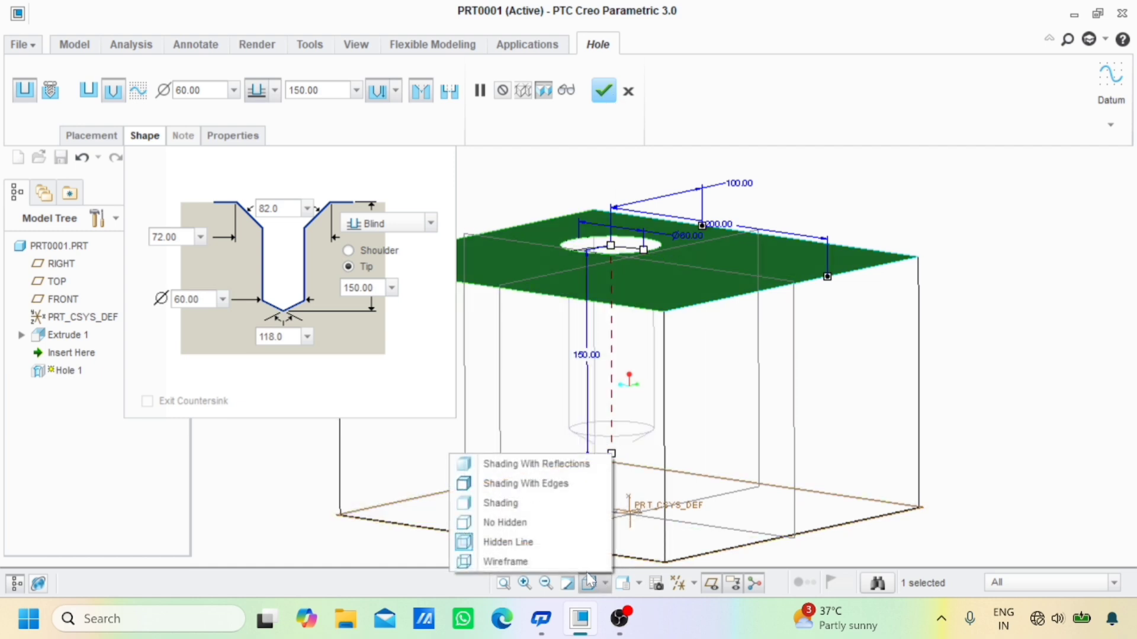
left_click(508, 504)
left_click(604, 90)
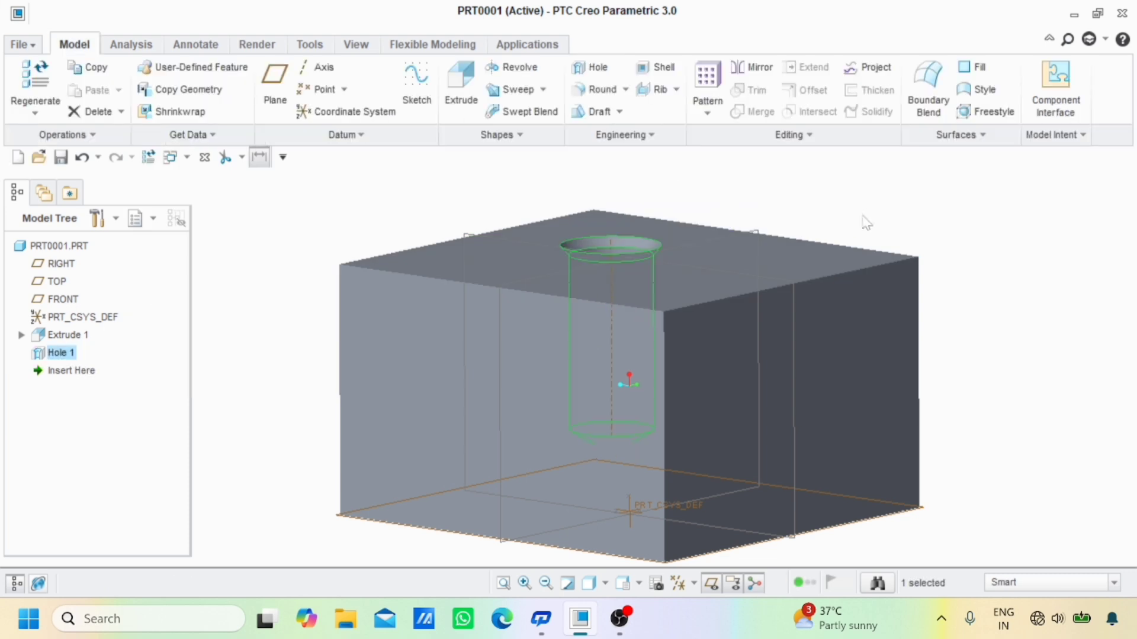
- Create a planar section from the block's right side face, moving the cutting plane about 192 inward through the hole and back out
left_click(868, 208)
middle_click_drag(878, 208, 873, 210)
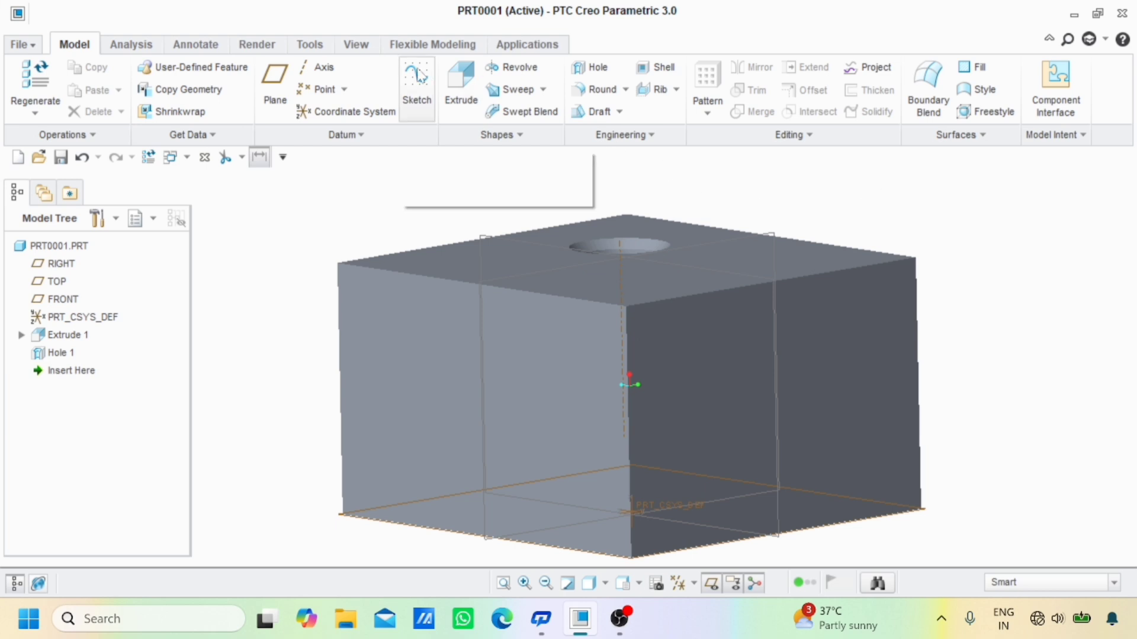
left_click(357, 45)
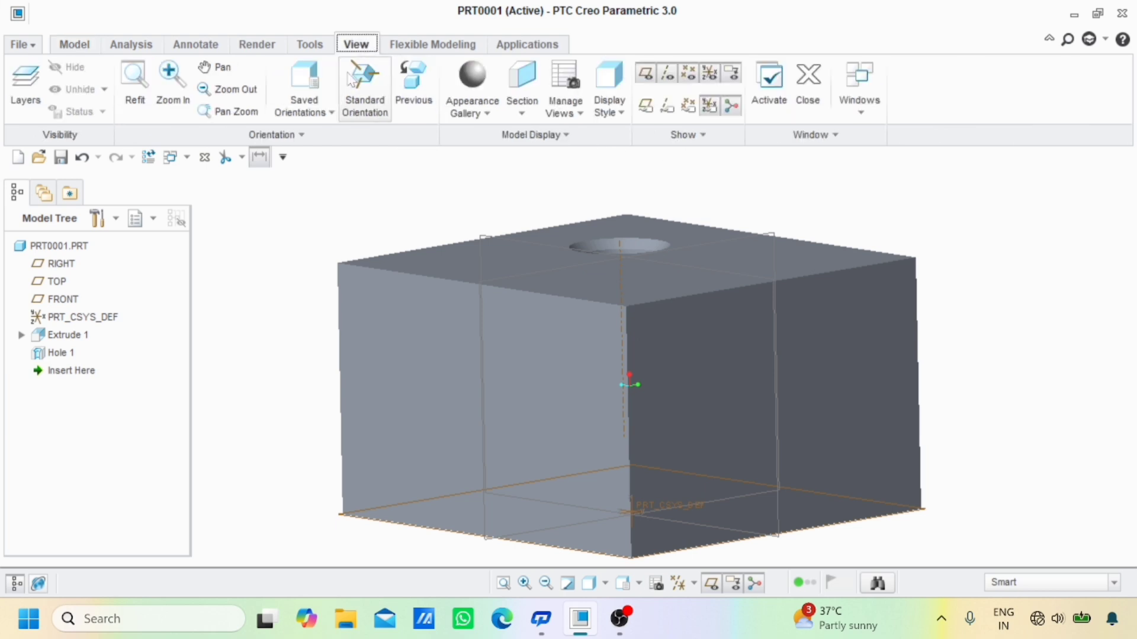
left_click(522, 87)
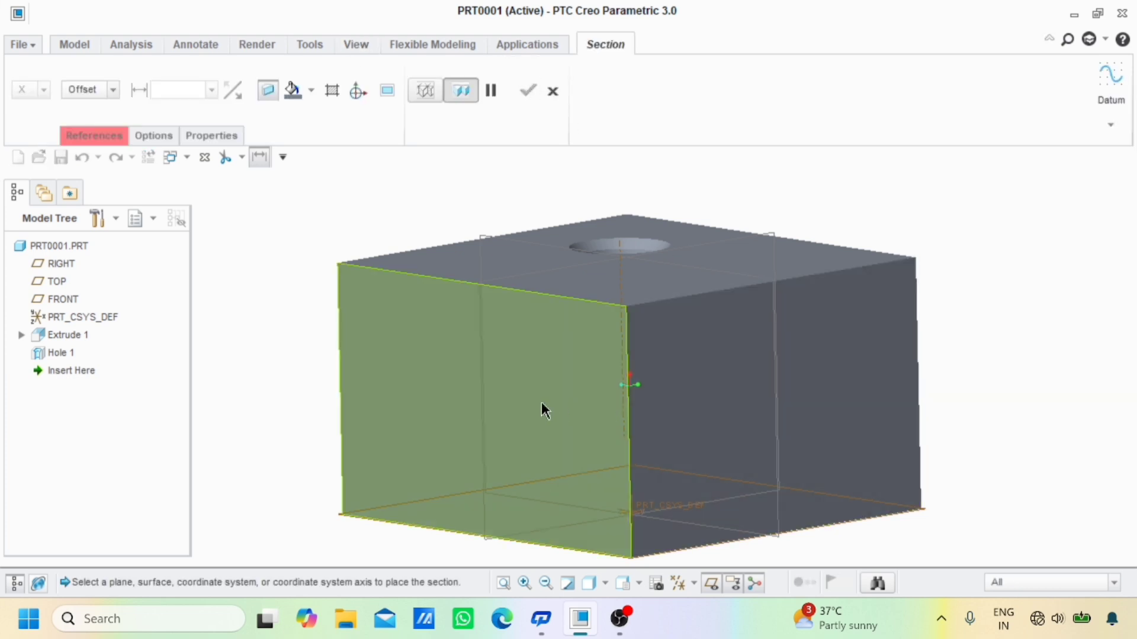
left_click(742, 405)
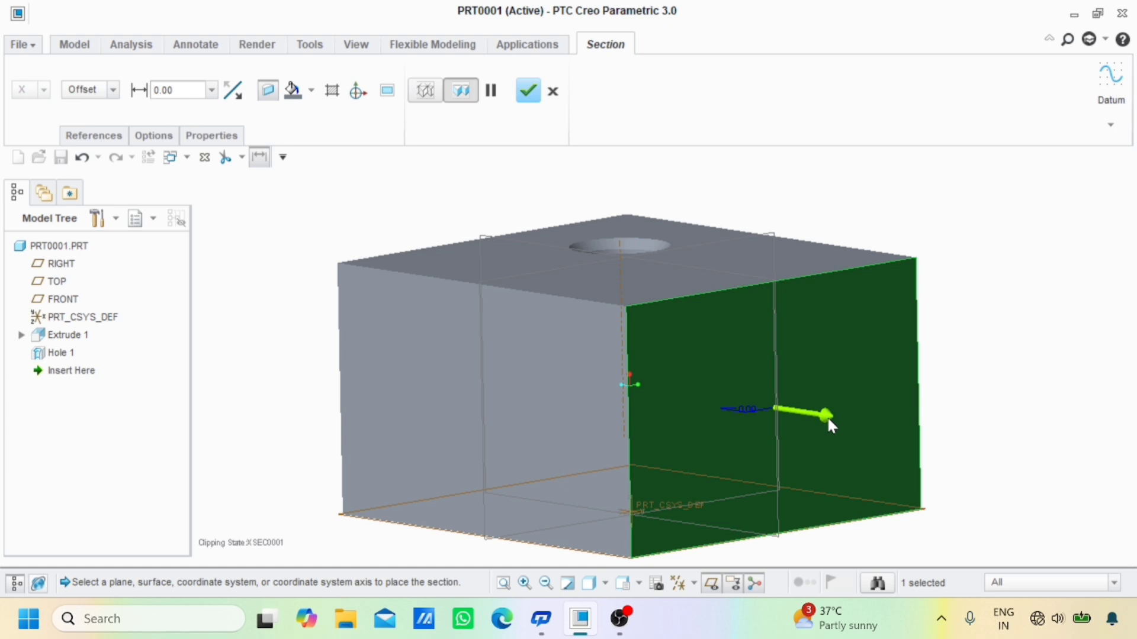
left_click_drag(826, 422, 641, 399)
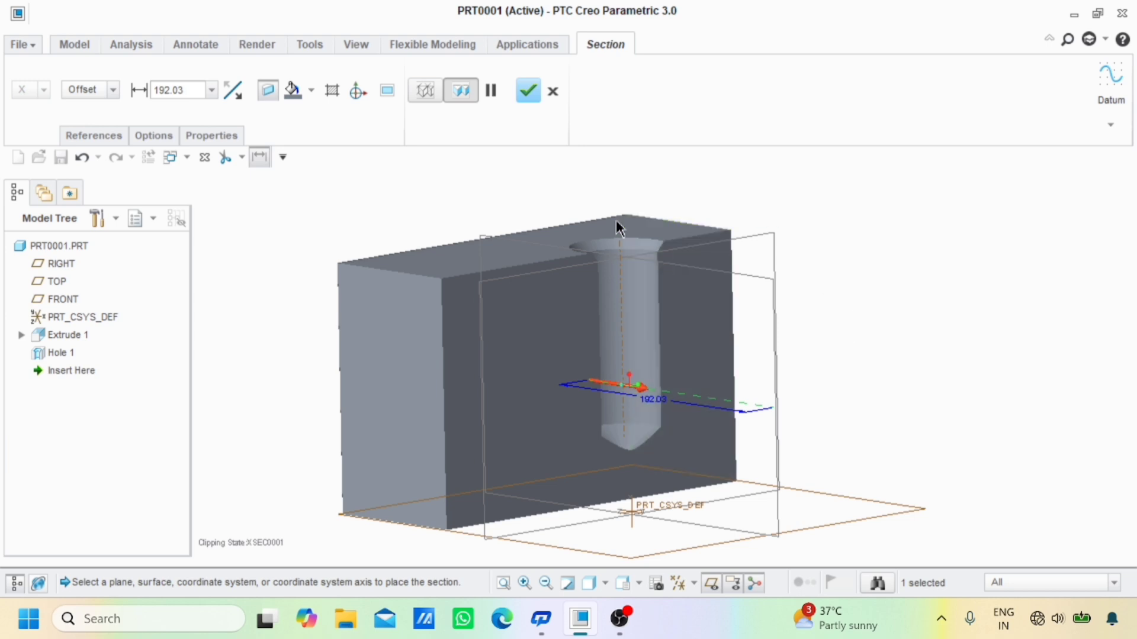
left_click_drag(634, 386, 555, 157)
left_click(528, 91)
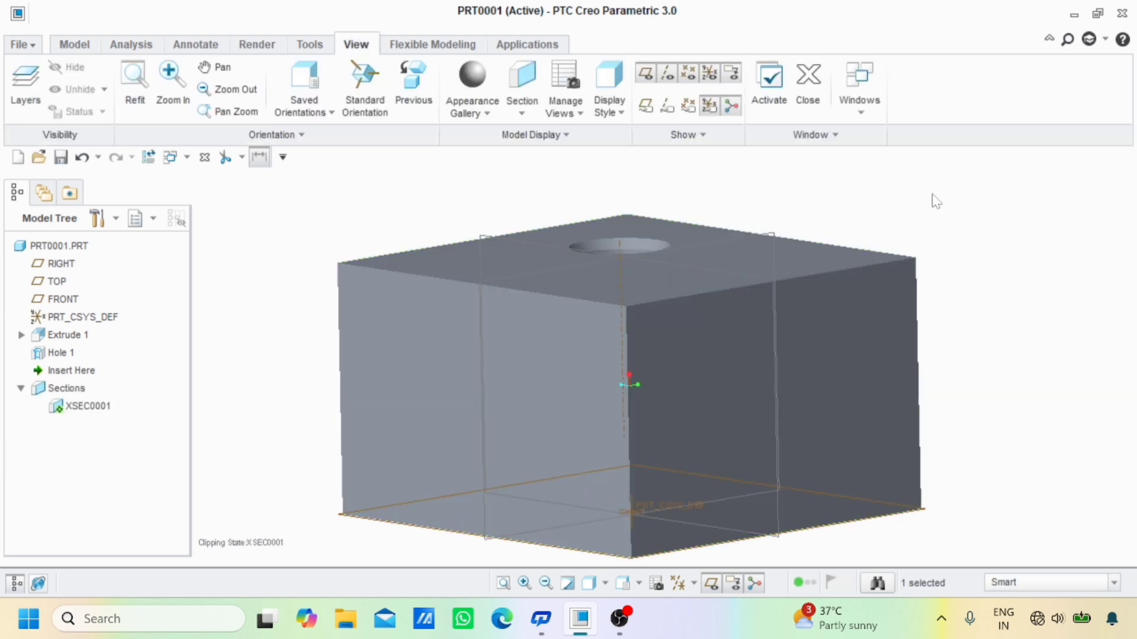
- Undo the section and the countersunk hole, leaving only the extruded block
left_click(75, 45)
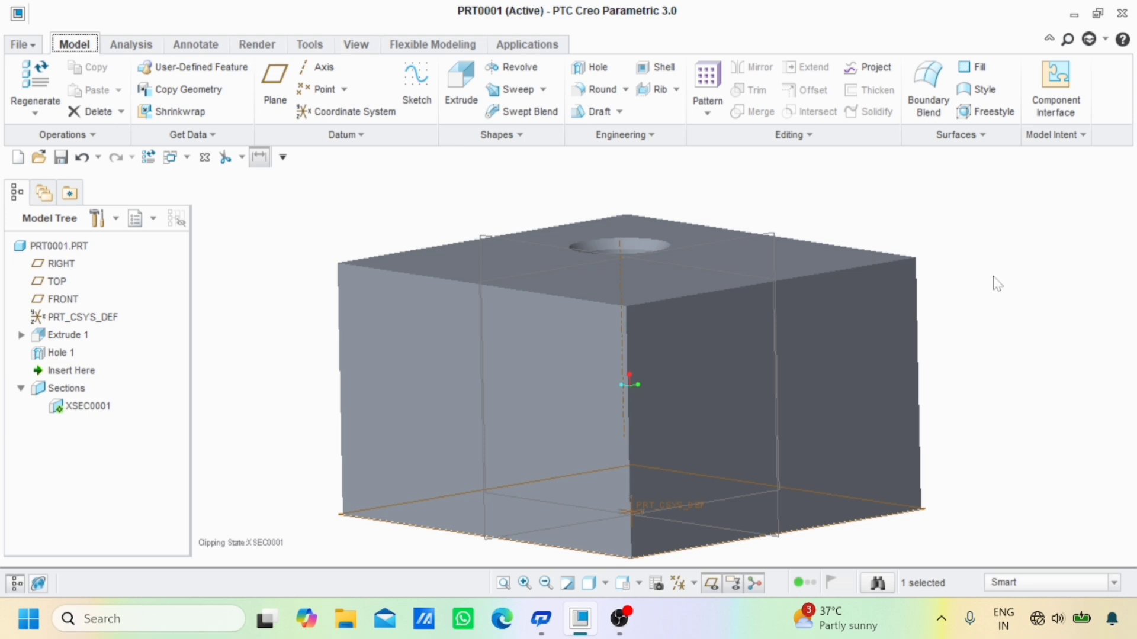
key("ctrl+z")
key("ctrl+z")
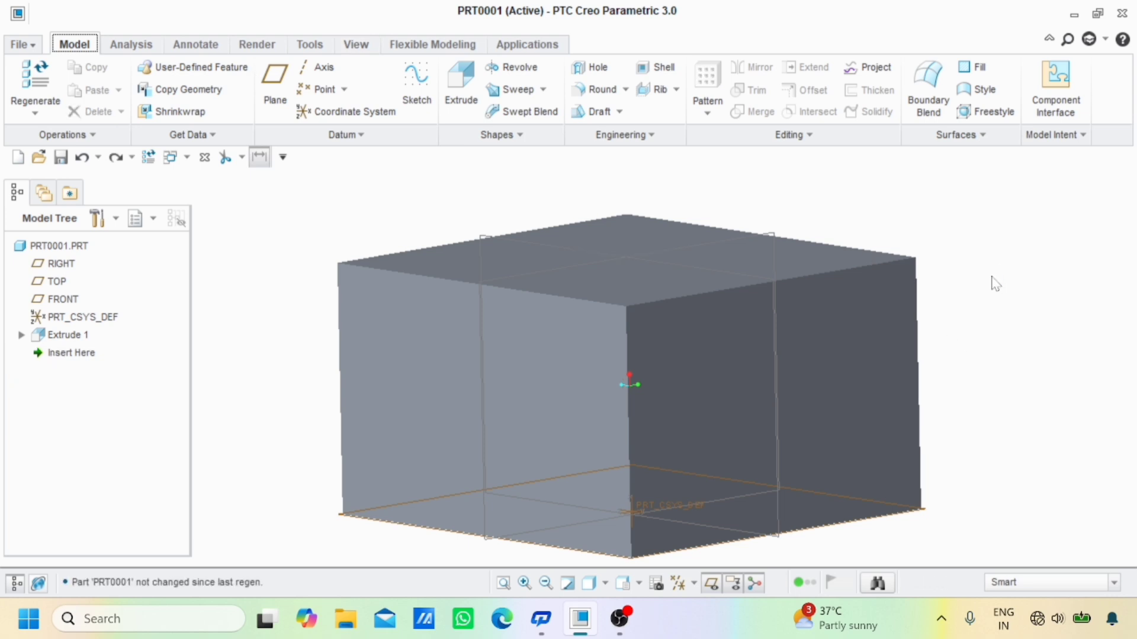
- Place a standard-profile counterbored hole on the block's top face, offset about 173 and 111 from the two right-hand top edges
left_click(593, 68)
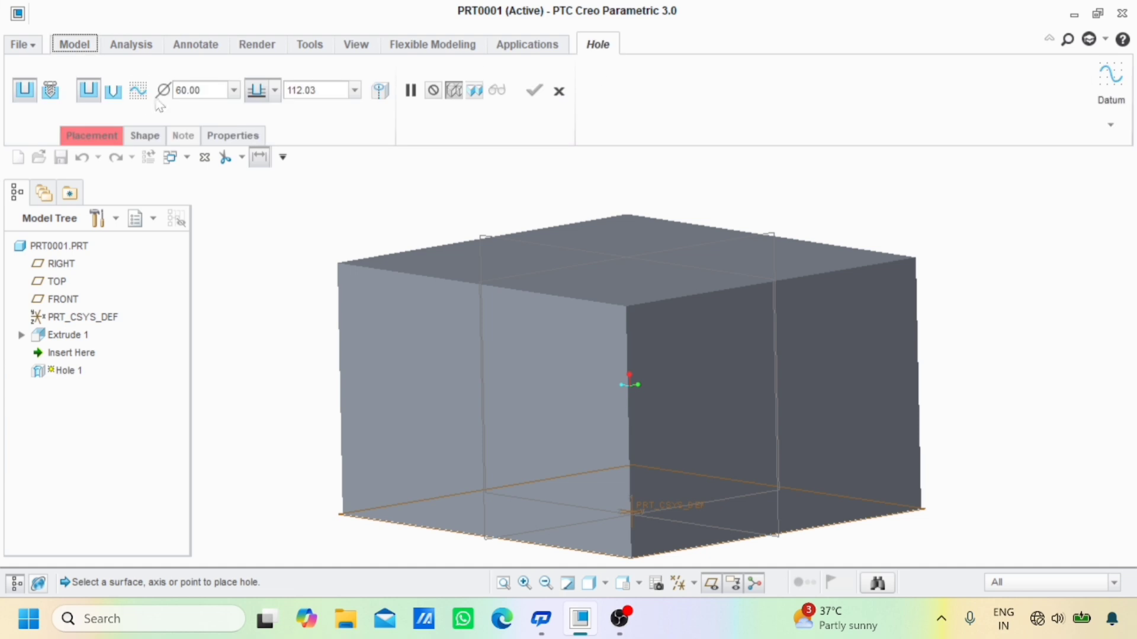
left_click(114, 92)
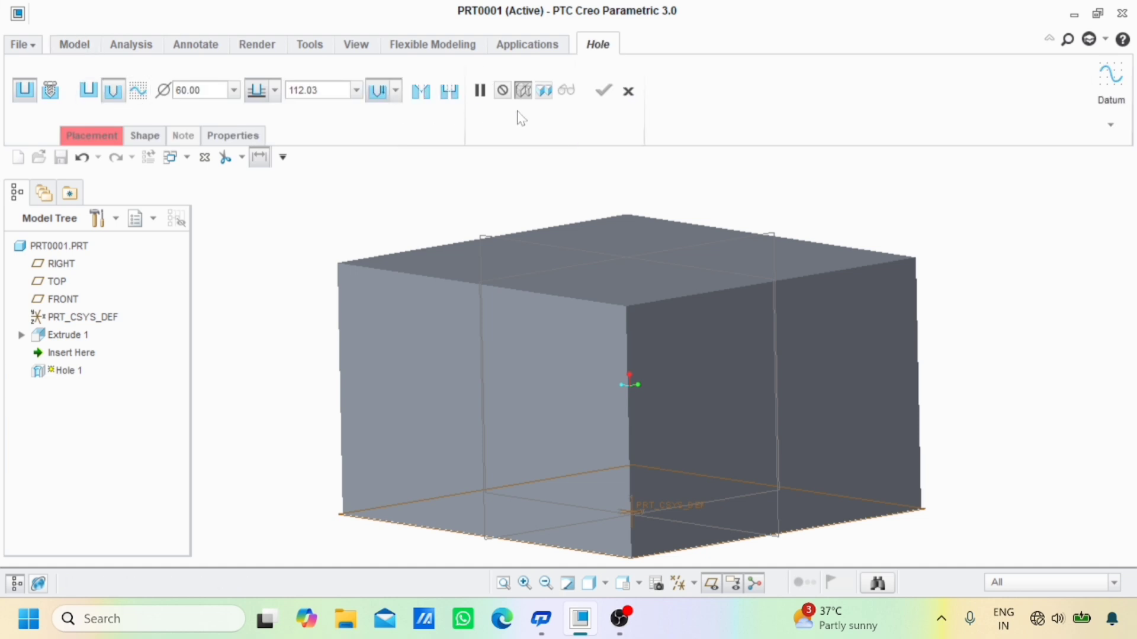
left_click(450, 92)
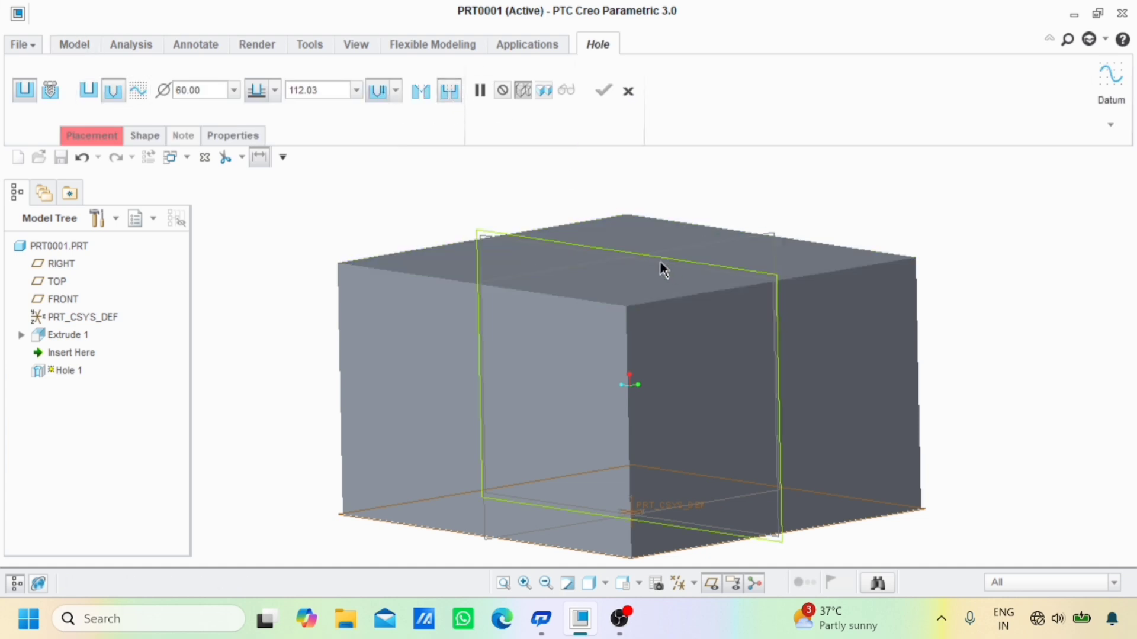
left_click(631, 273)
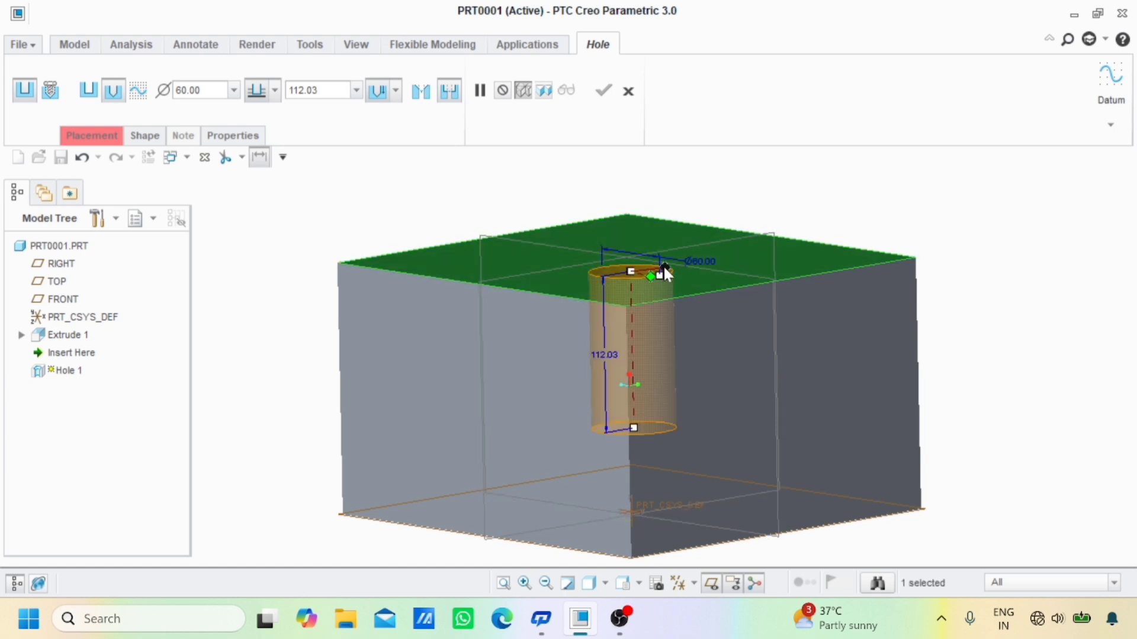
left_click_drag(664, 267, 734, 231)
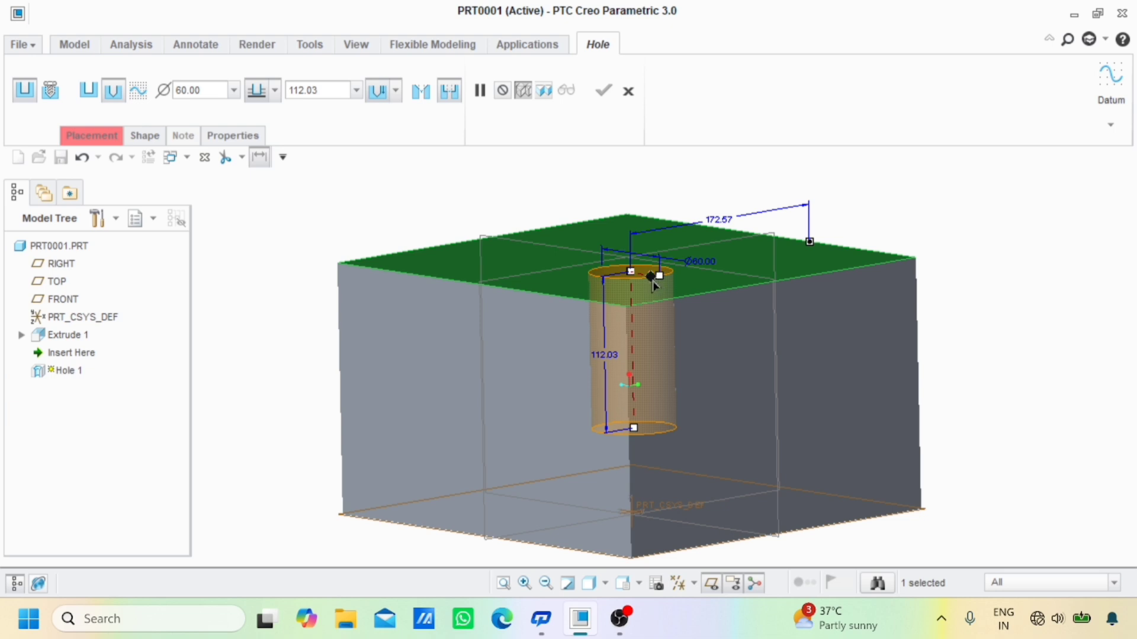
left_click_drag(651, 277, 682, 295)
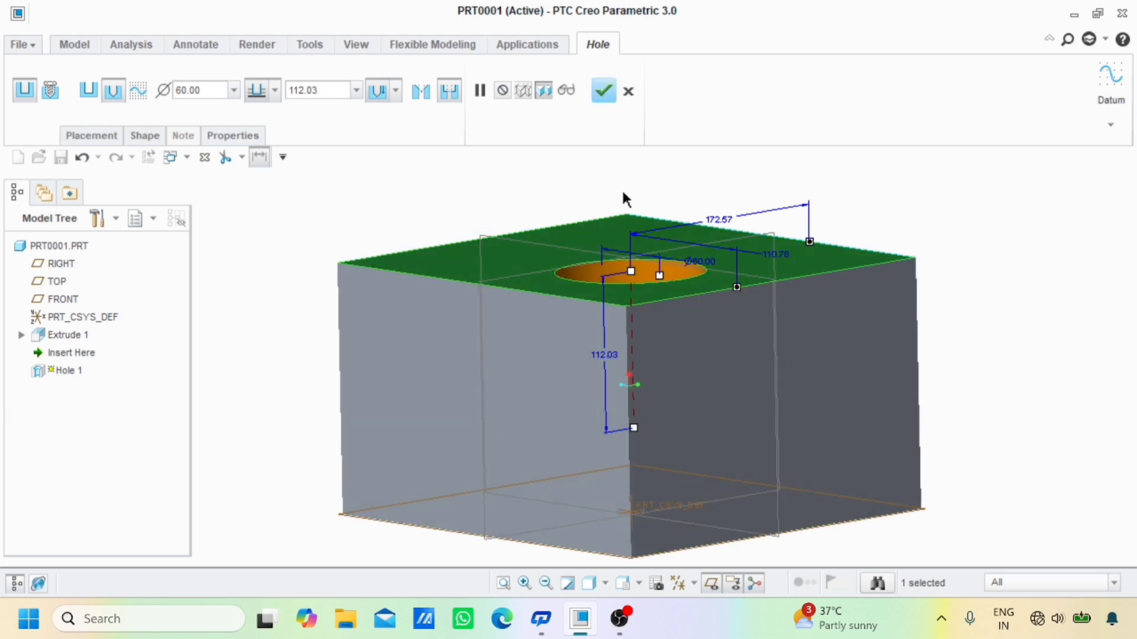
middle_click_drag(776, 171, 780, 220)
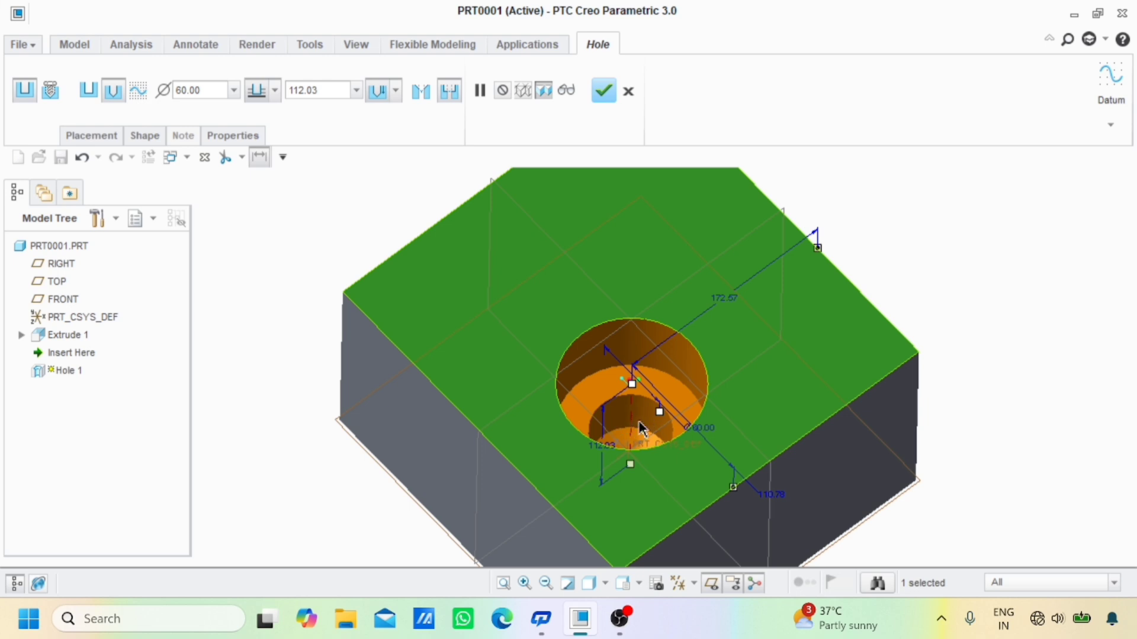
middle_click_drag(758, 342, 747, 299)
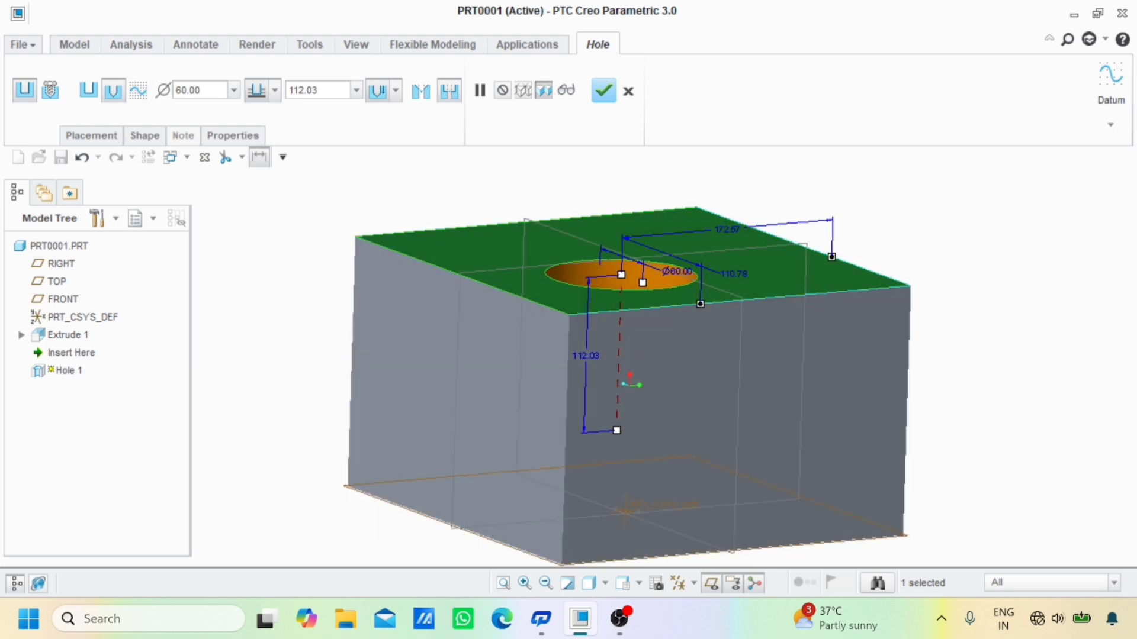
double_click(586, 358)
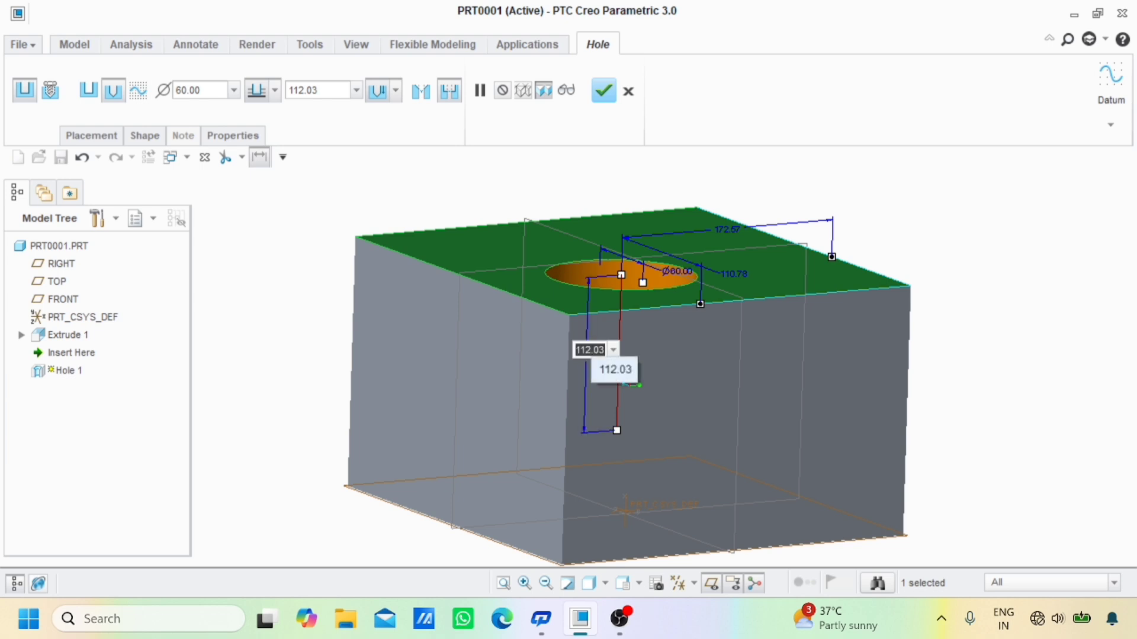
type("12.")
type("0")
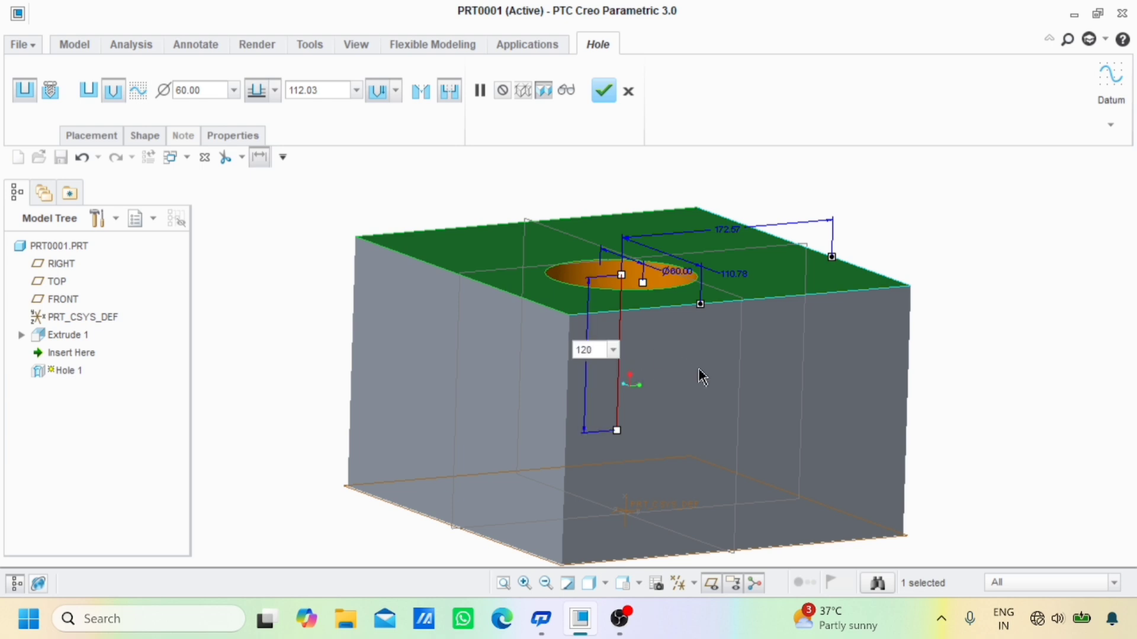
key("Escape")
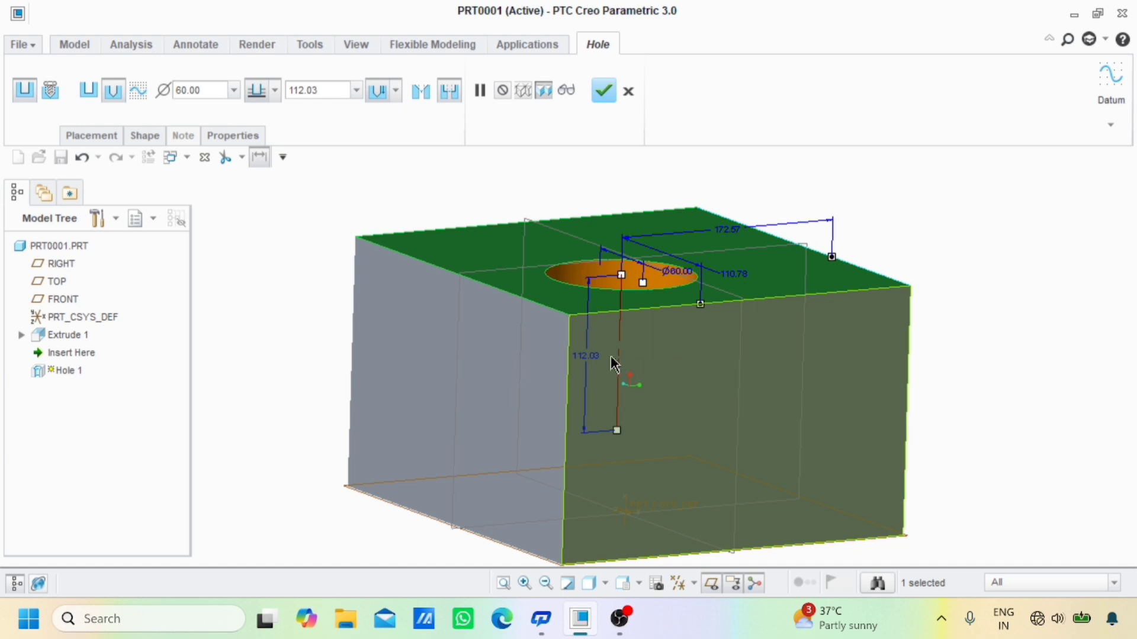
- Set the counterbored hole's drill depth to 120
double_click(583, 356)
type("12")
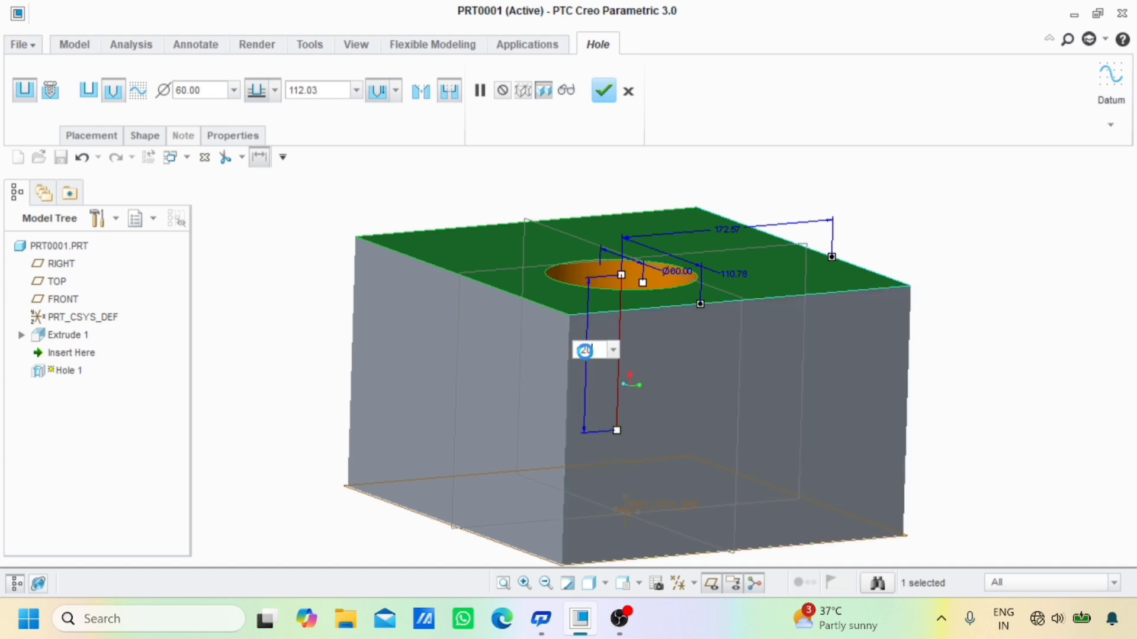
type("0")
key("Return")
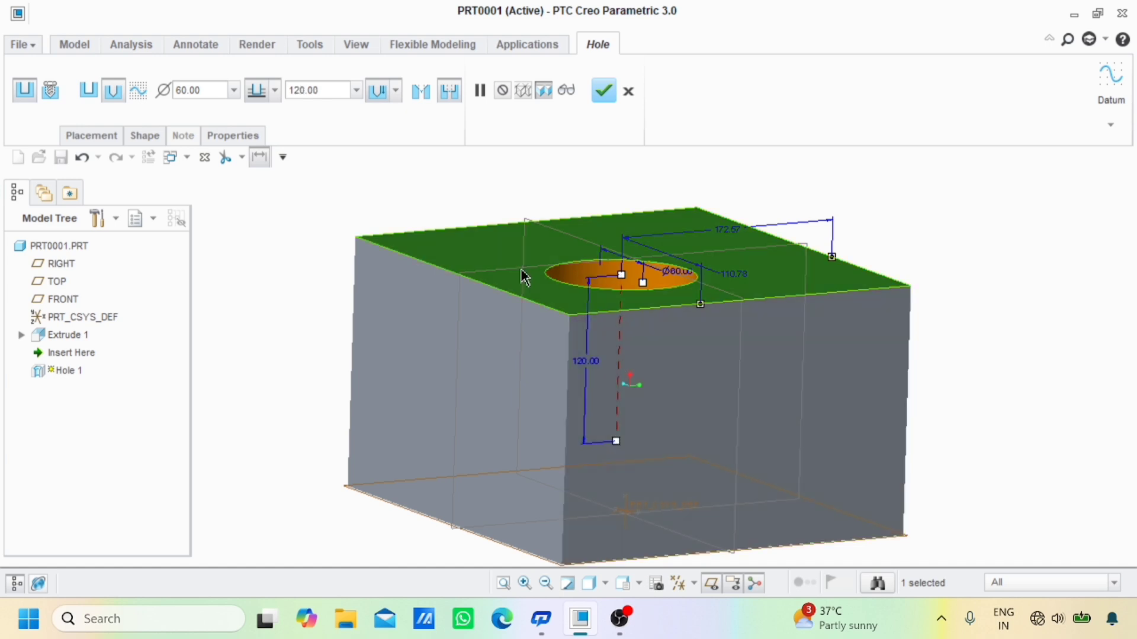
- Switch the display style to Hidden Line and measure the hole's depth to the tip instead of the shoulder
left_click(142, 137)
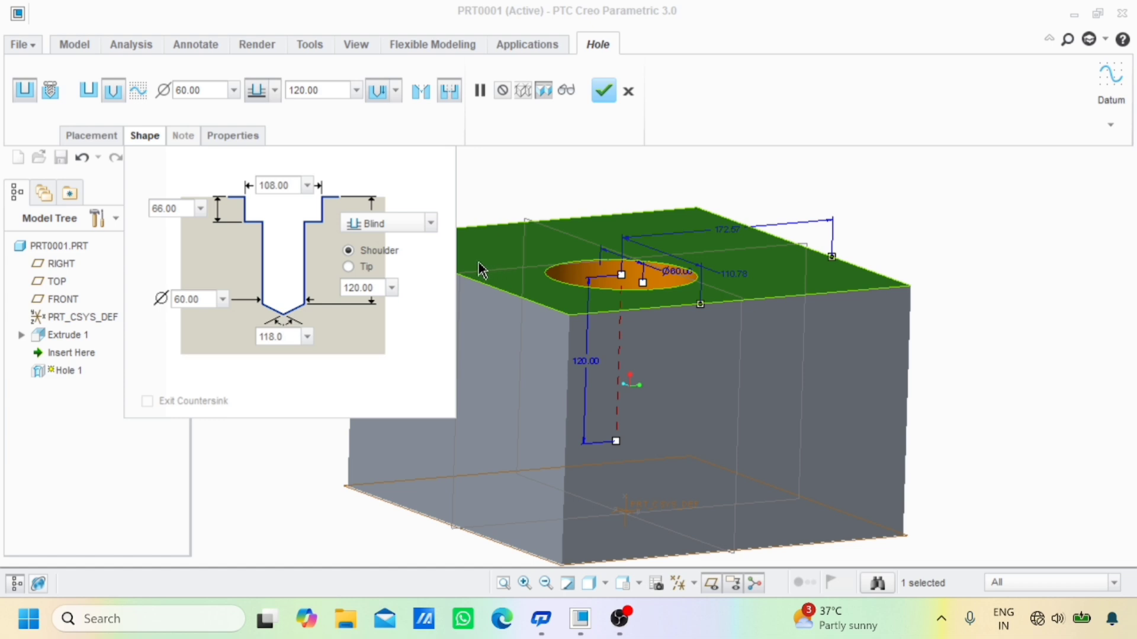
mouse_move(944, 389)
middle_mouse_down()
mouse_move(933, 376)
mouse_move(959, 398)
middle_mouse_up()
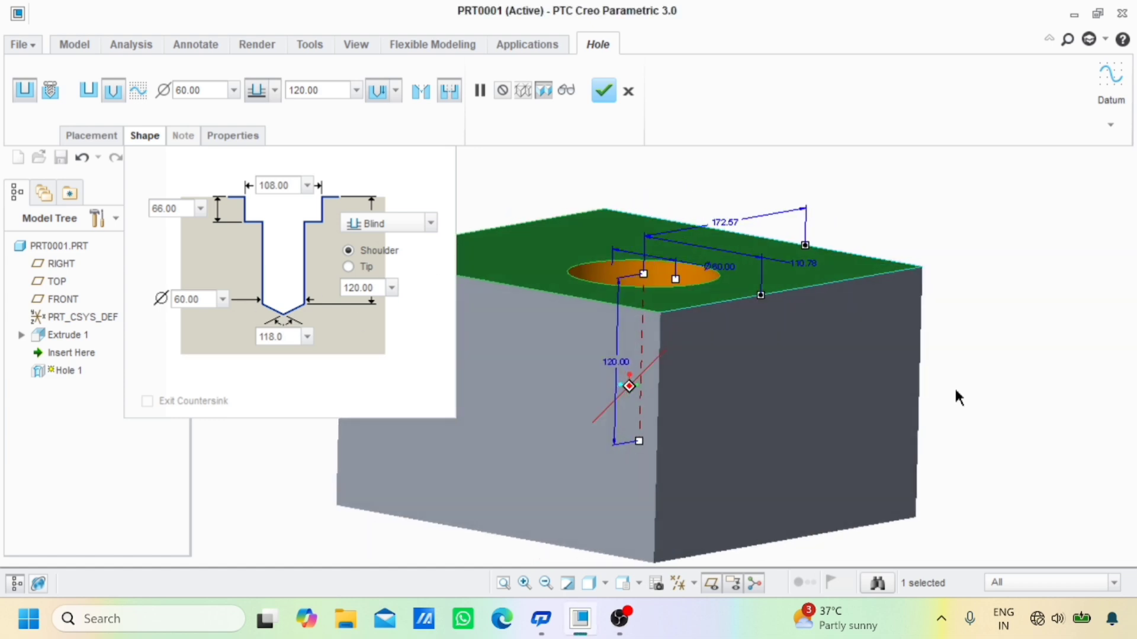
left_click(604, 584)
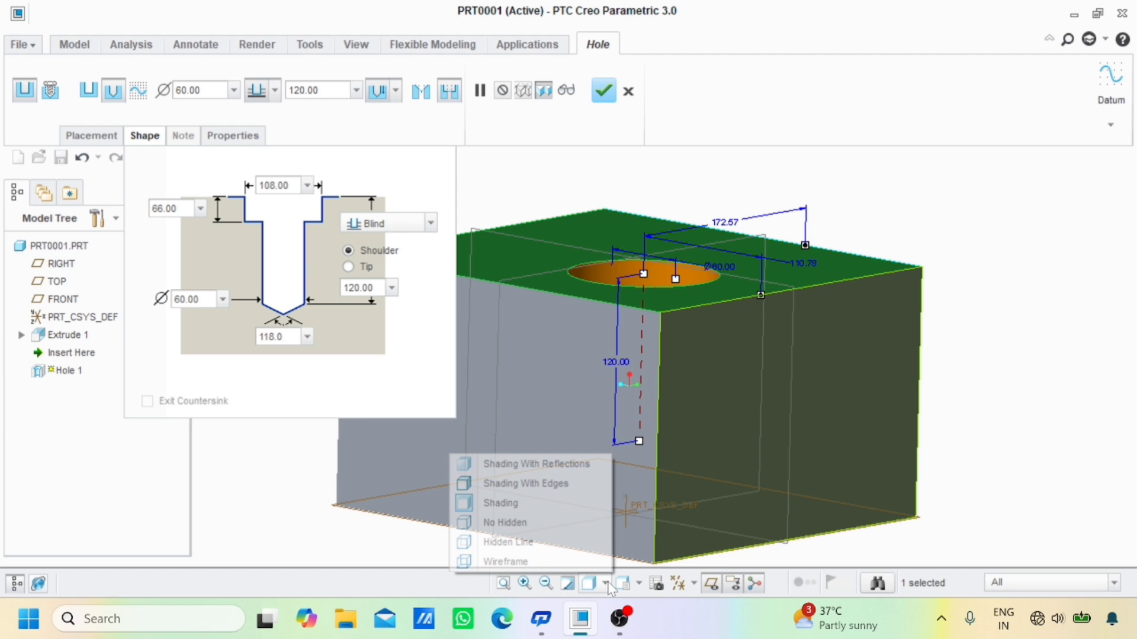
left_click(520, 549)
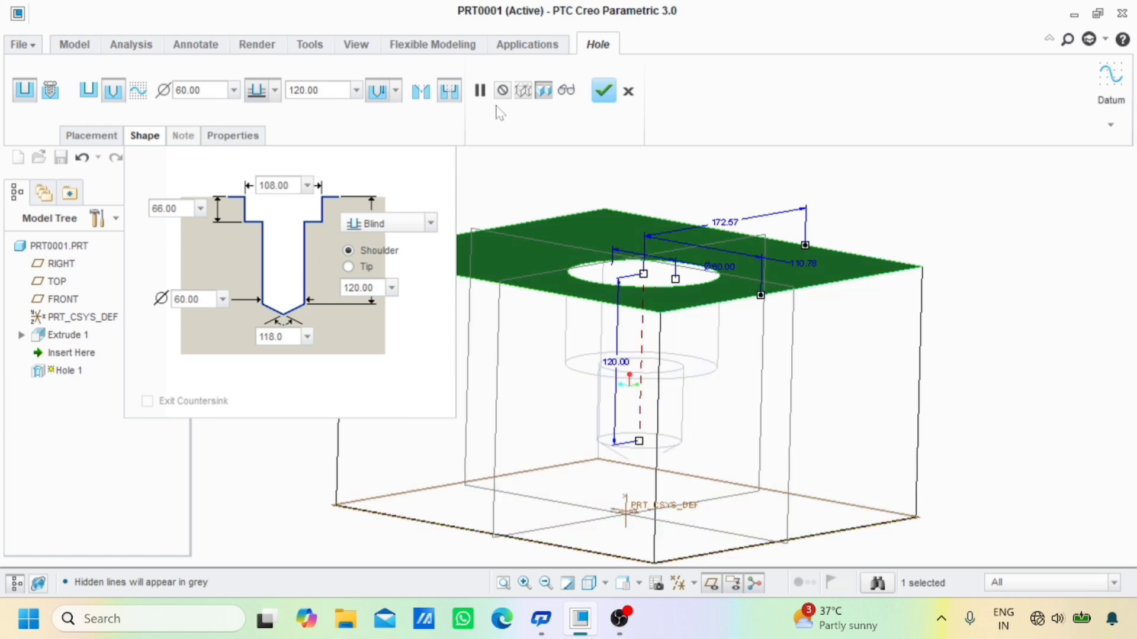
left_click(395, 90)
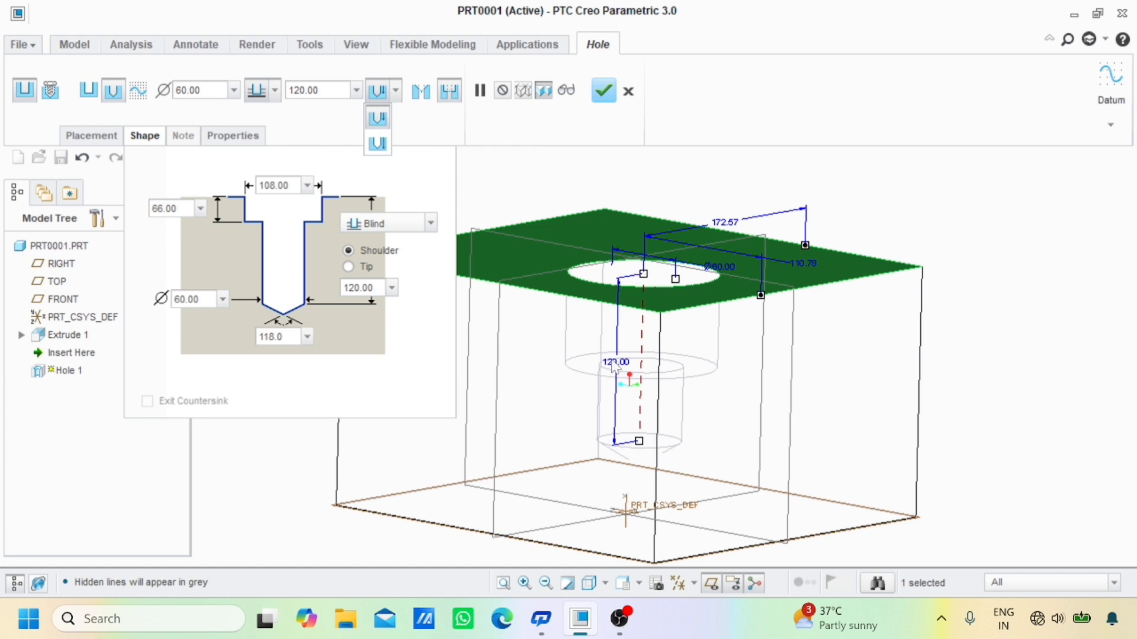
left_click(379, 144)
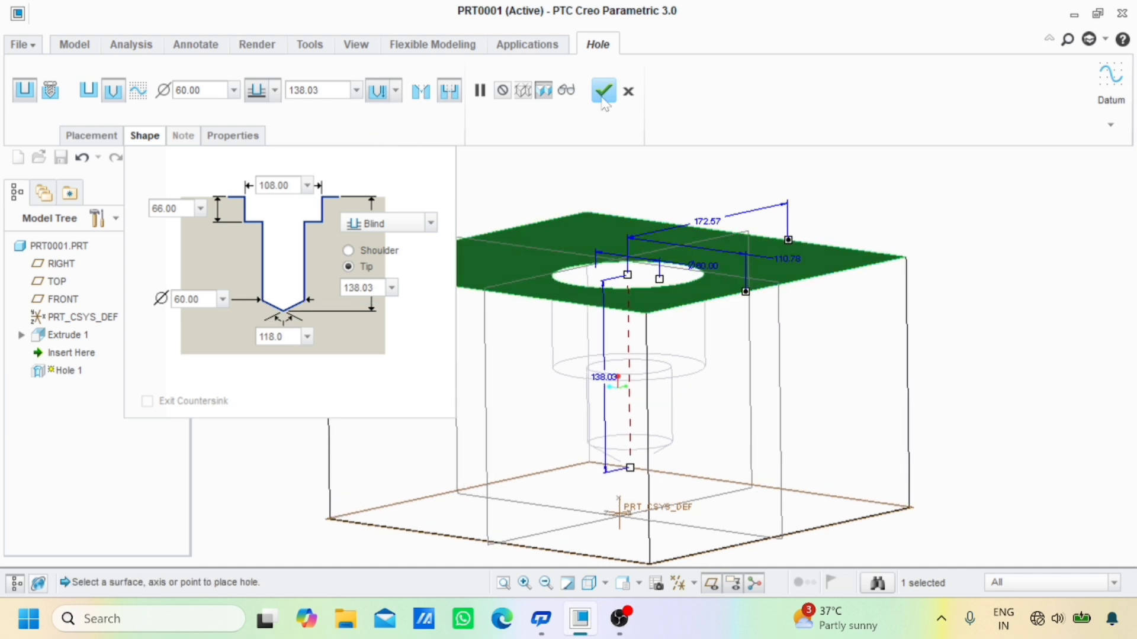
- Return the display style to Shading and complete the counterbored hole
left_click(605, 584)
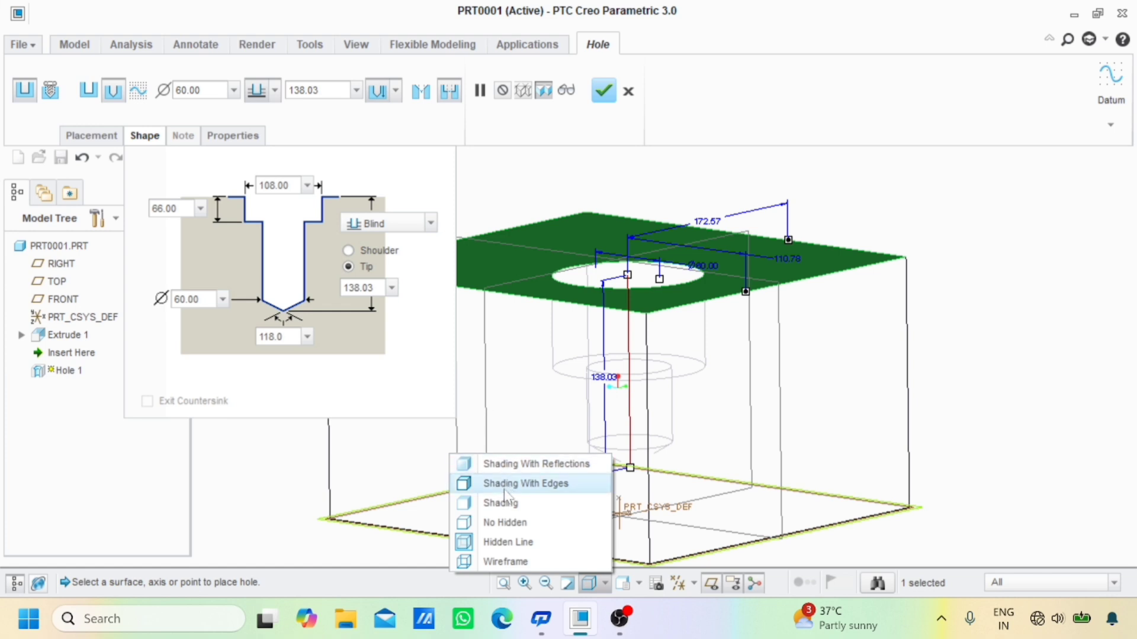
left_click(521, 502)
left_click(605, 91)
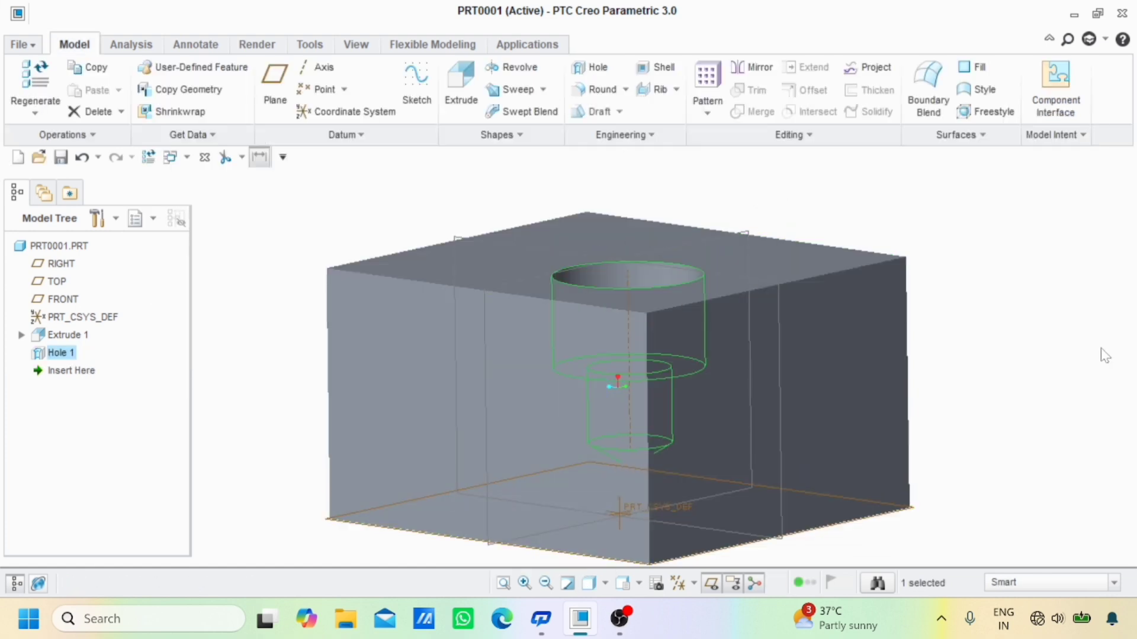
left_click(1051, 299)
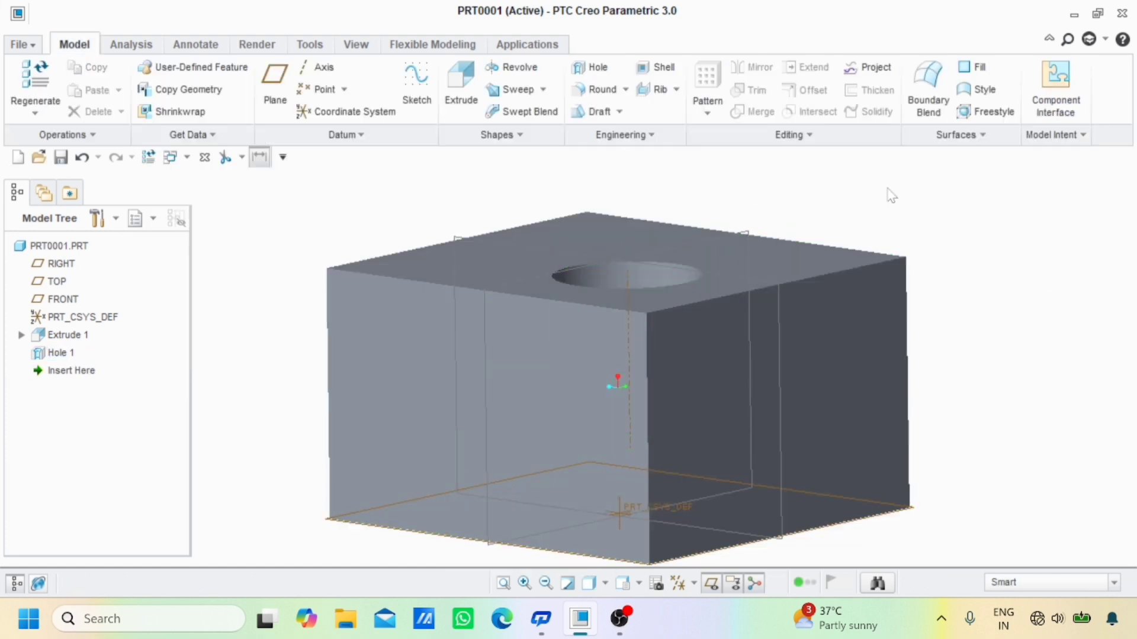
- Create a planar section from the block's right side face, moving the cutting plane about 102 inward and back out to about 17 beyond the face
left_click(356, 44)
left_click(523, 101)
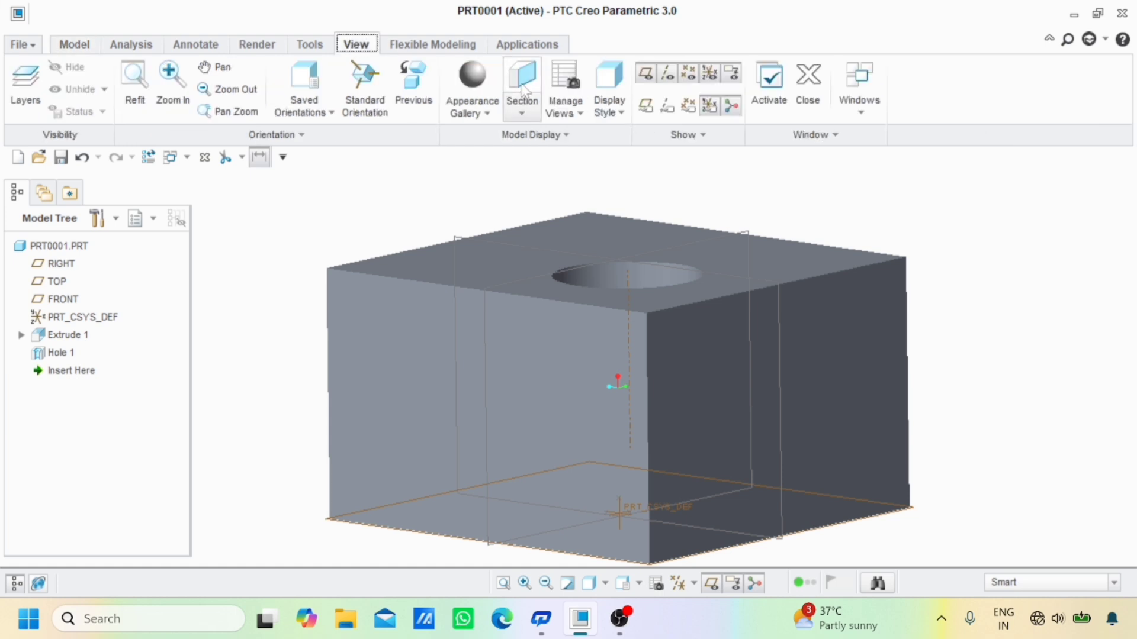
left_click(727, 410)
left_click_drag(808, 418, 702, 411)
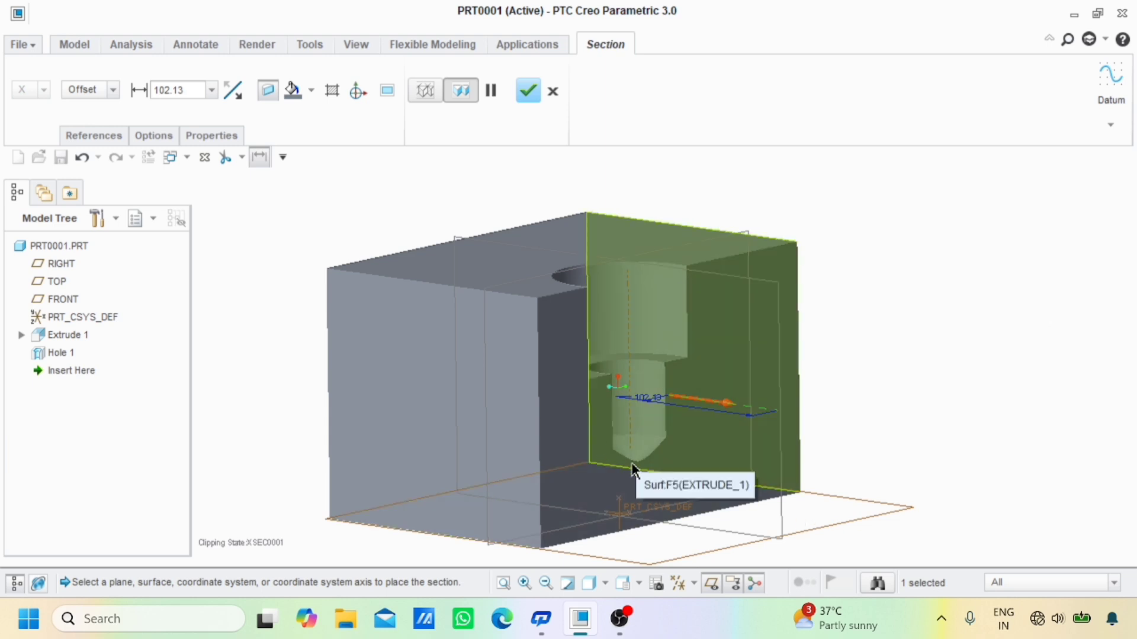
left_click_drag(718, 406, 847, 422)
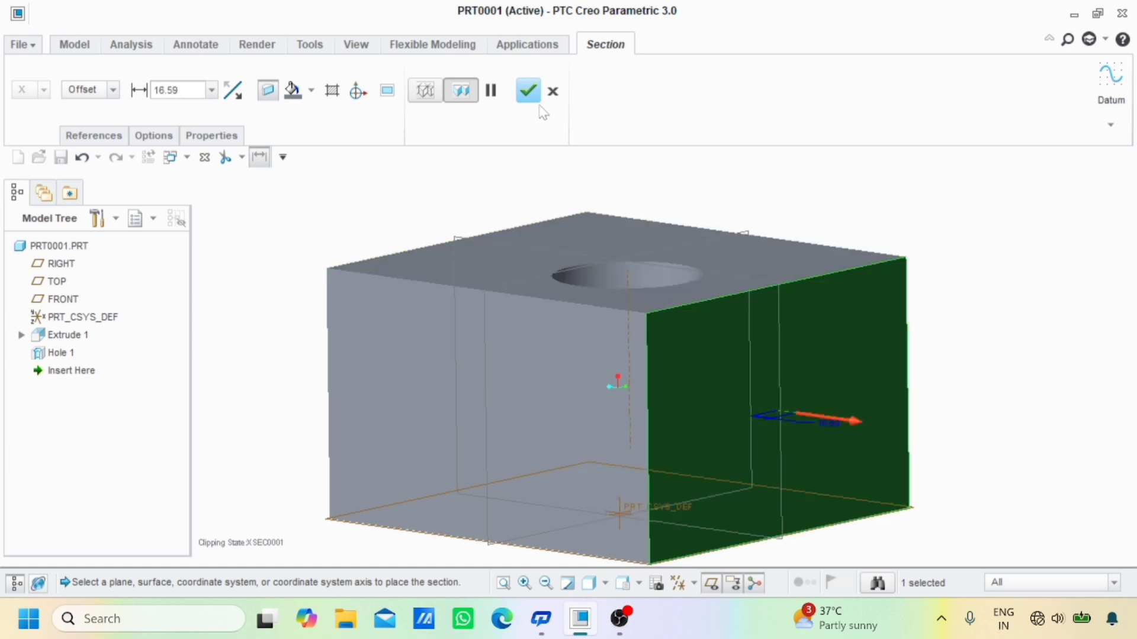
left_click(527, 91)
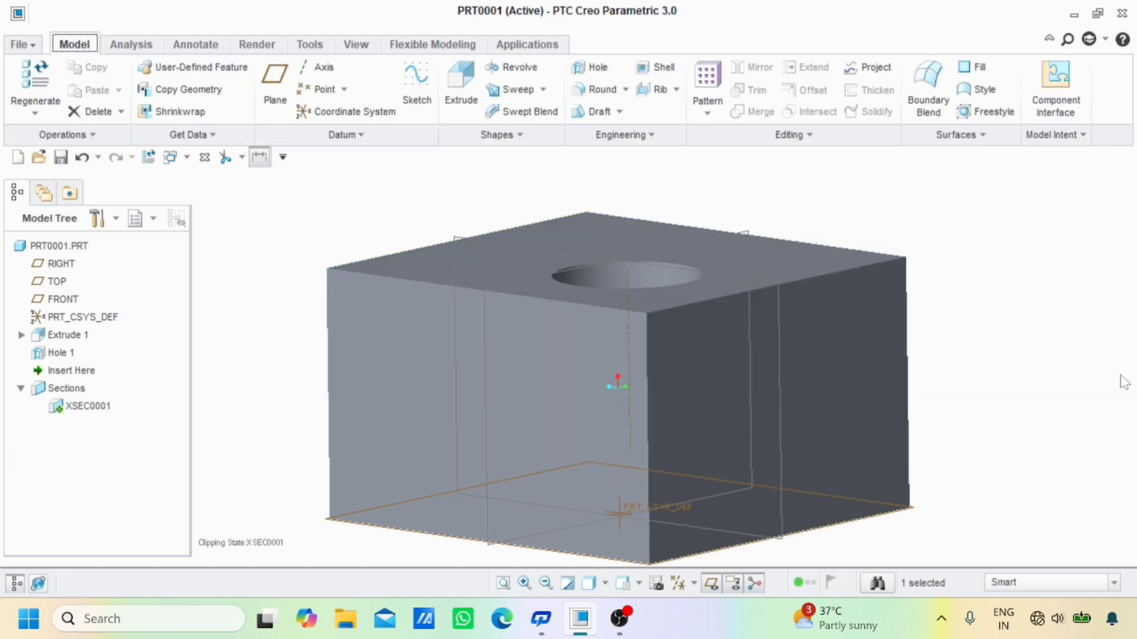